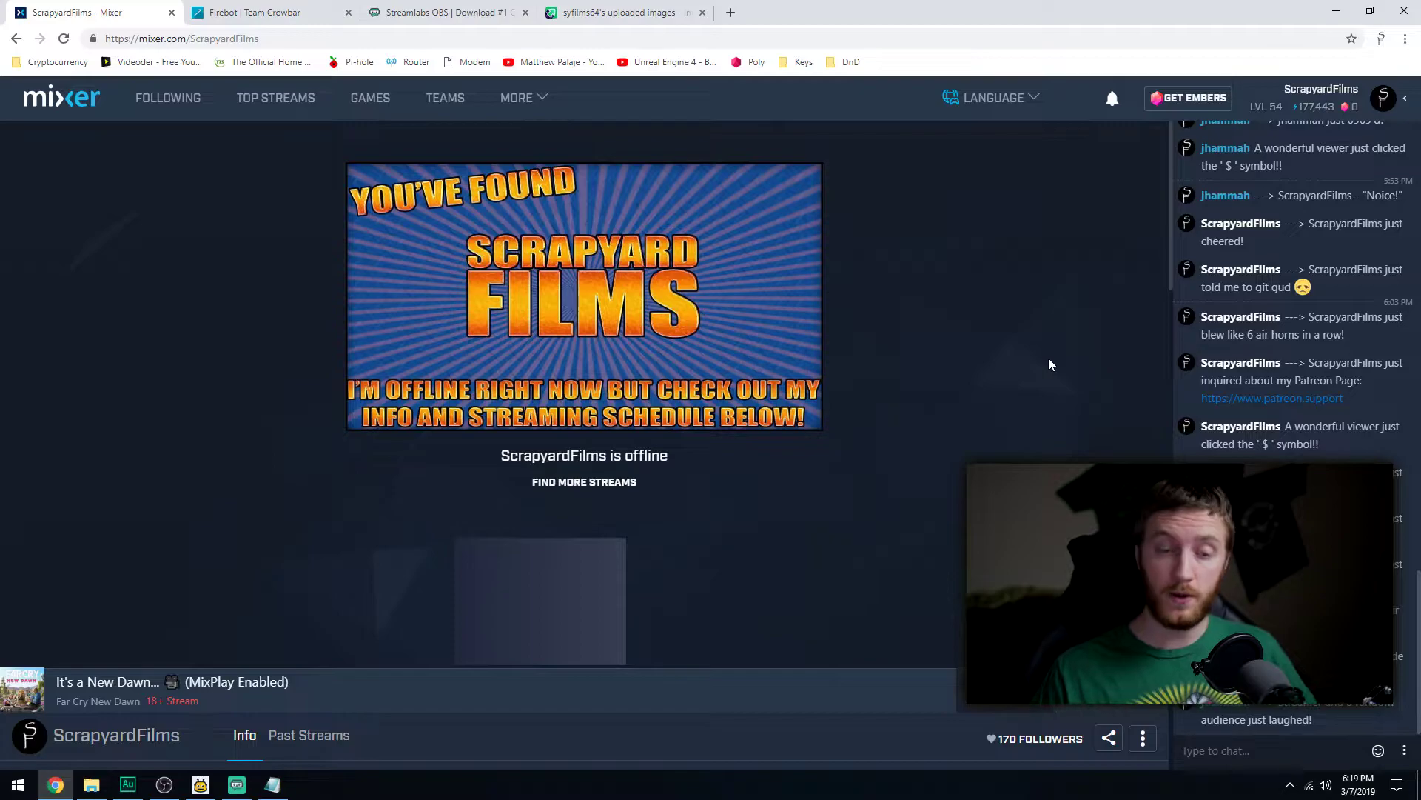
# - Switch to Firebot in a maximized window and open the 1st button on the Tutorial board for editing
pyautogui.click(1339, 12)
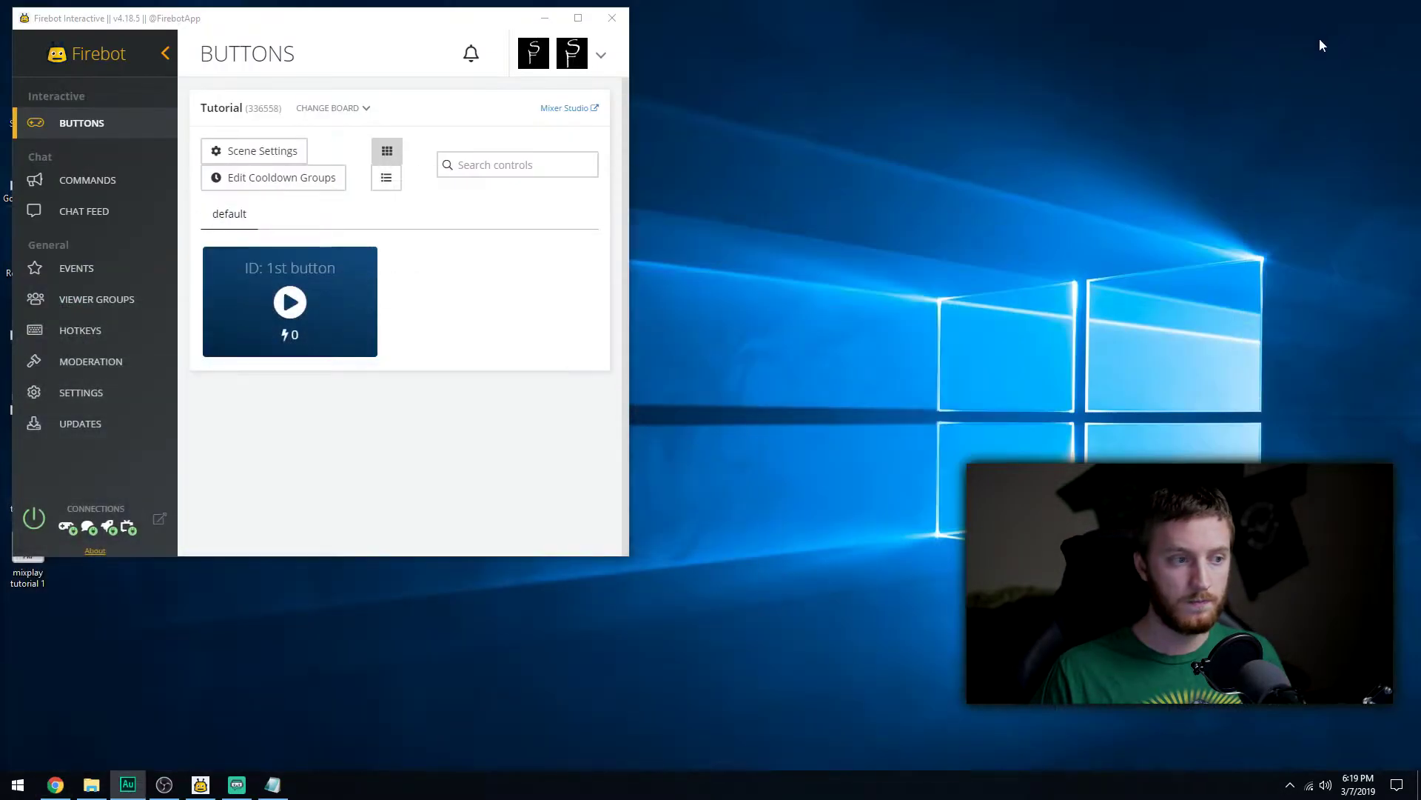
pyautogui.click(578, 18)
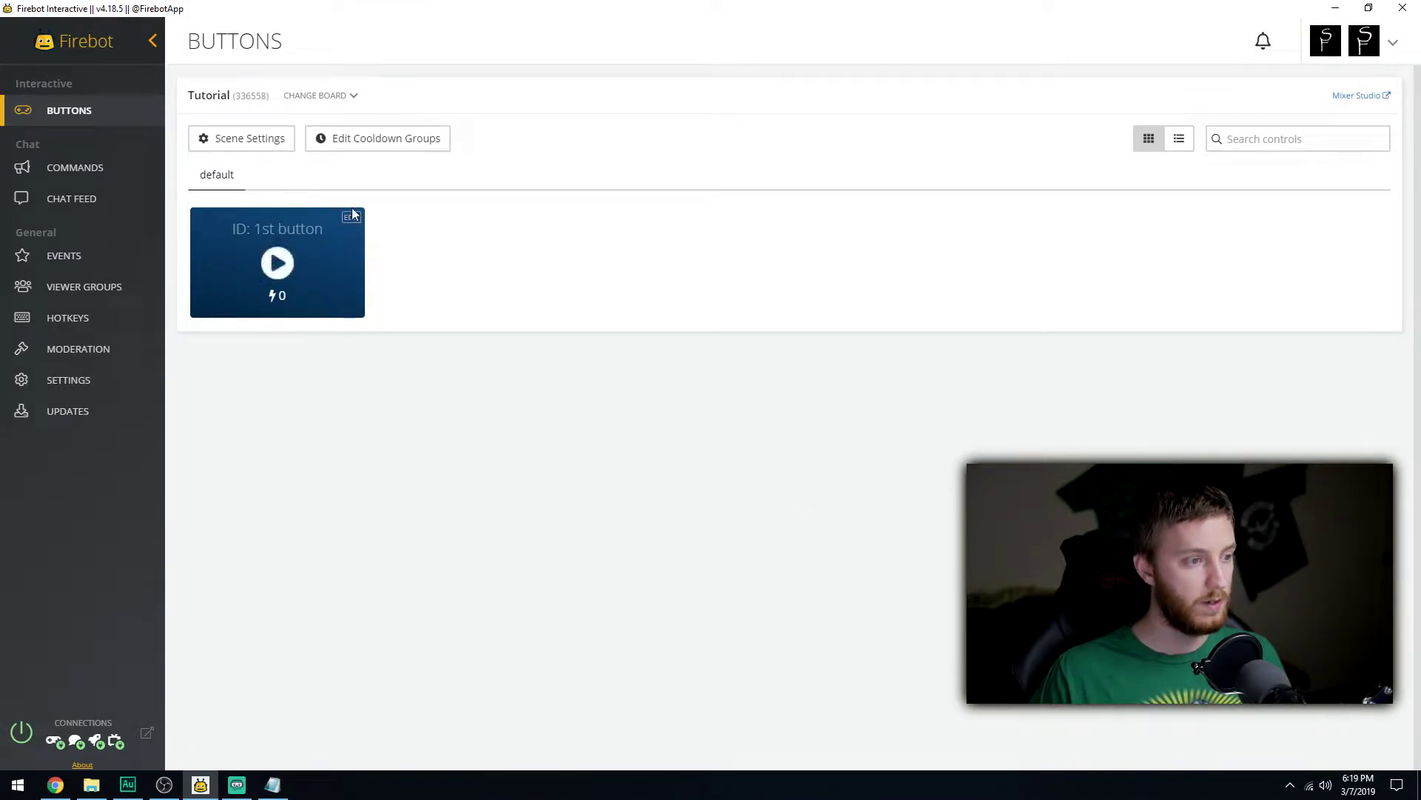
pyautogui.click(352, 218)
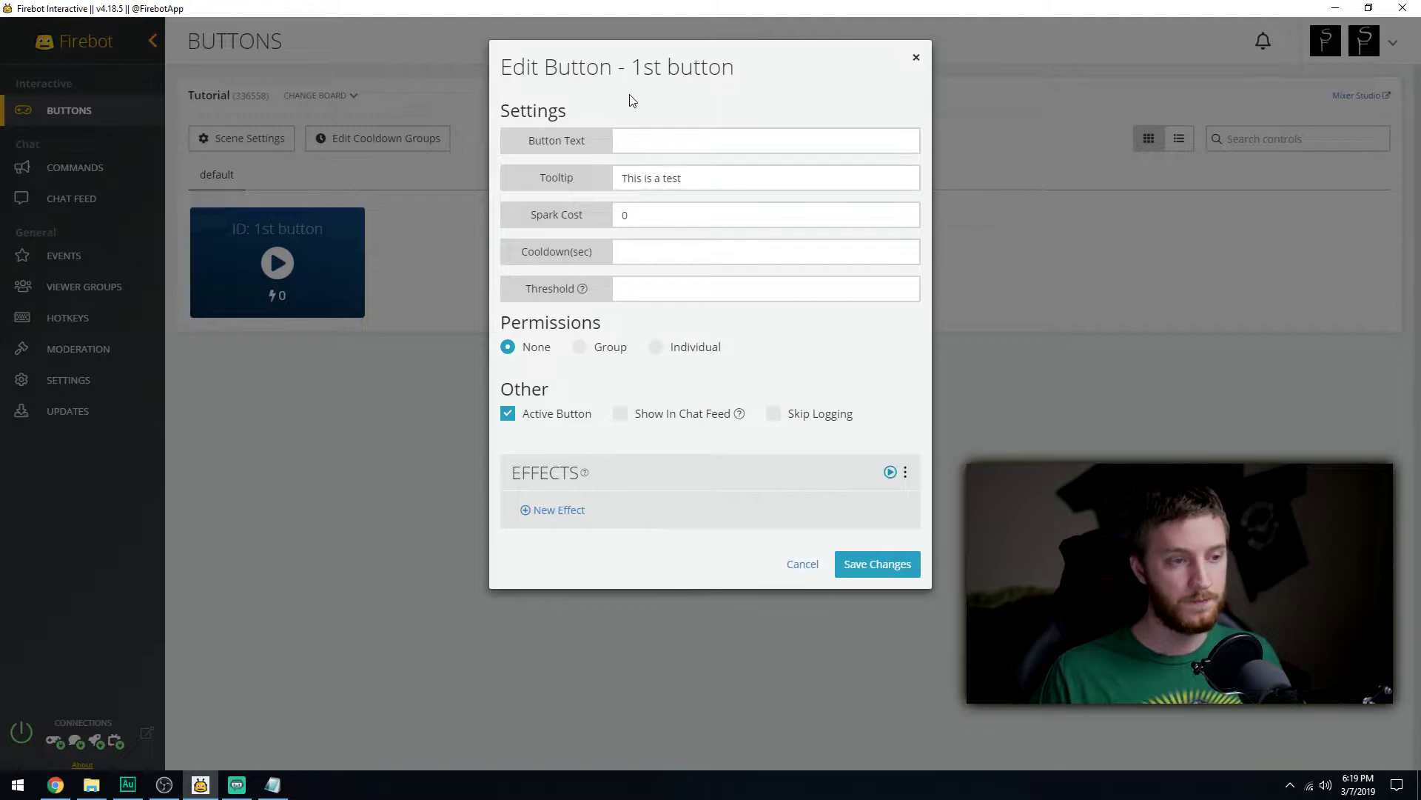
# - Set the 1st button's cooldown to 30 seconds
pyautogui.click(651, 145)
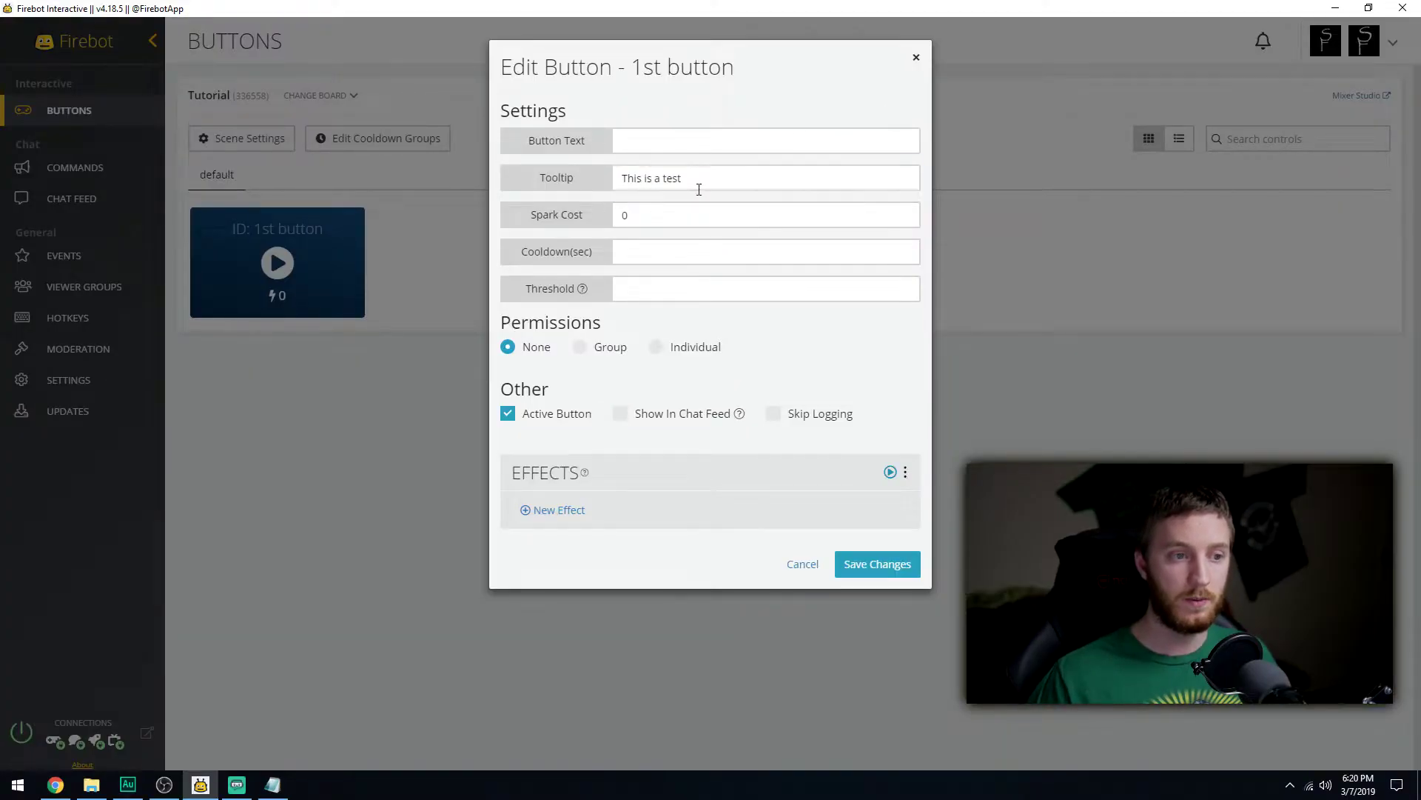
pyautogui.click(656, 218)
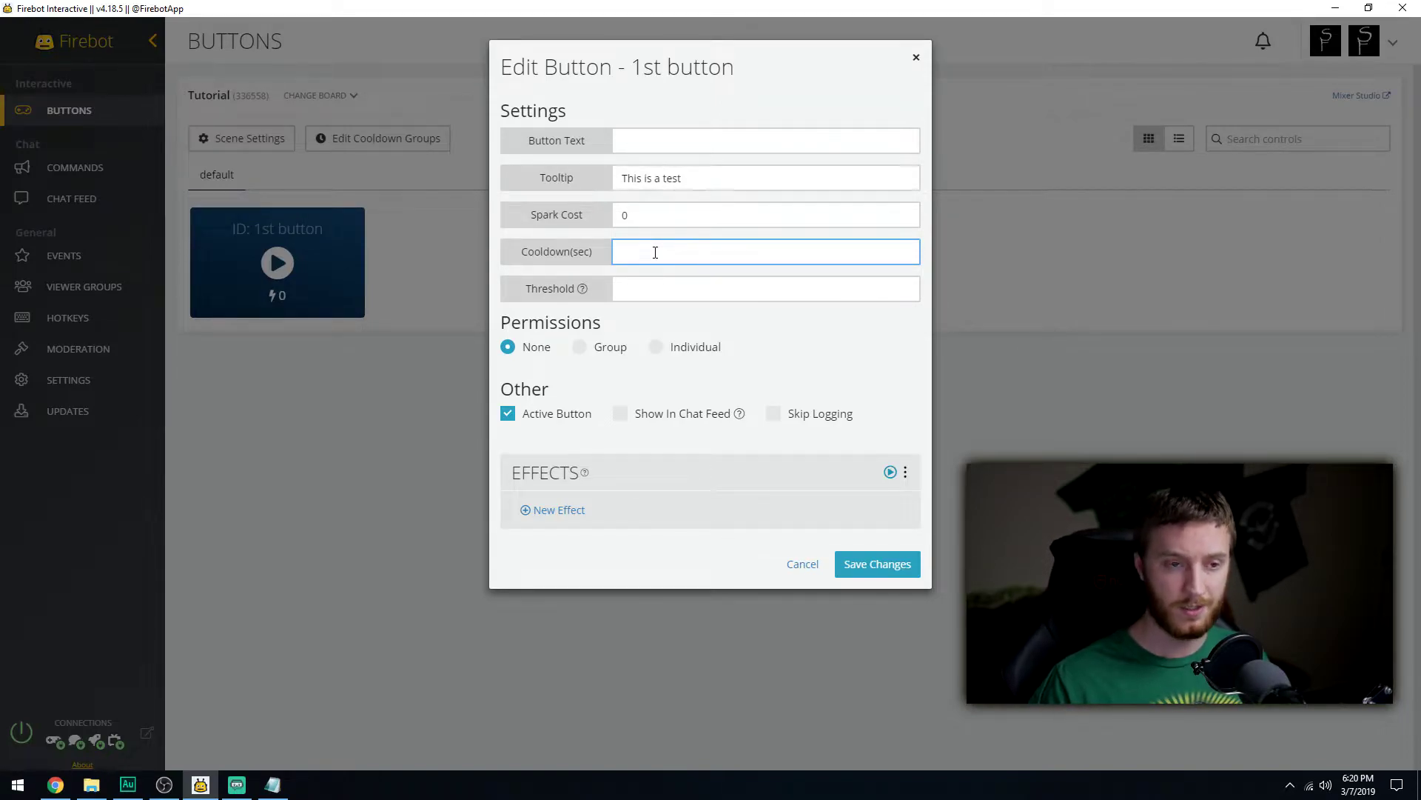
pyautogui.click(641, 289)
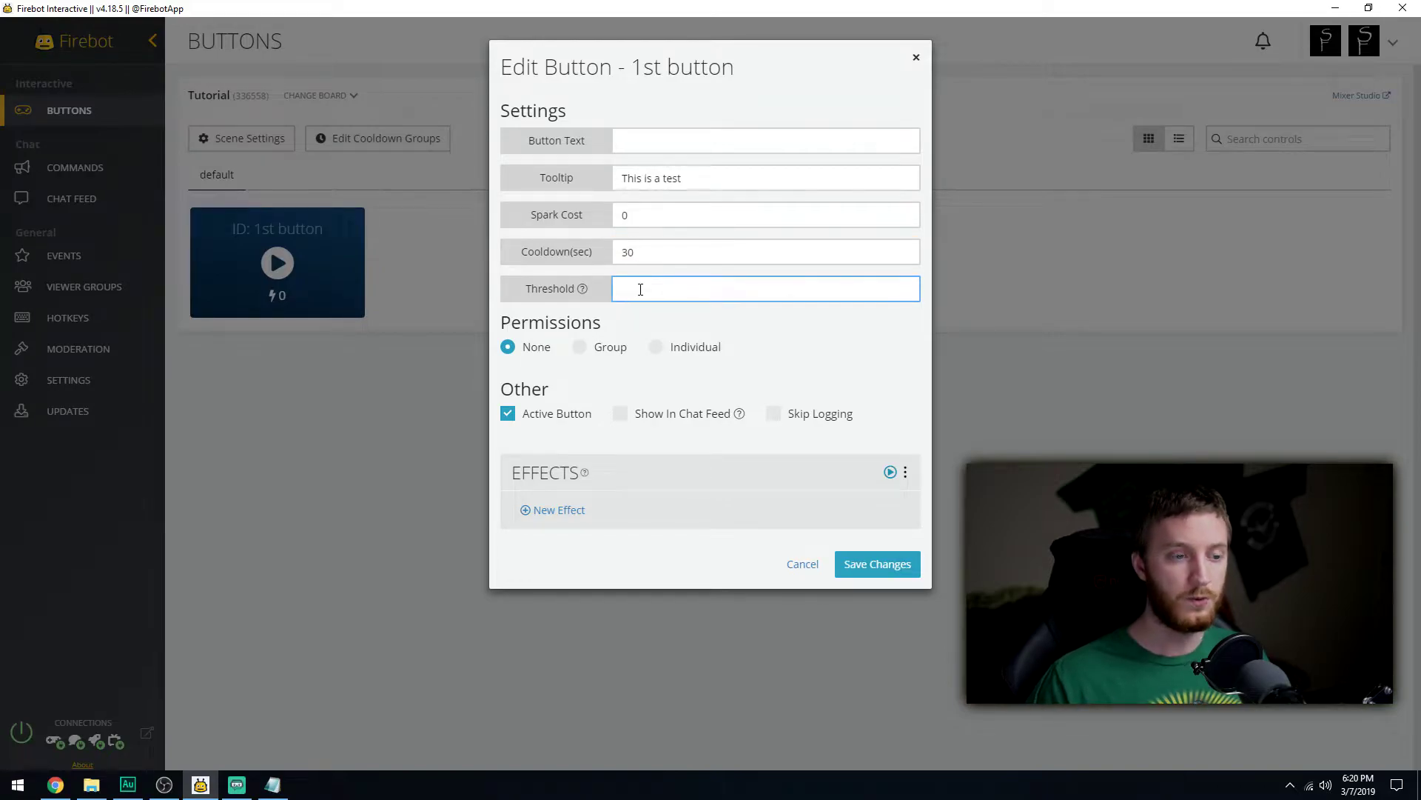
# - Try the Individual and Group permission options for the button and return the permissions to None
pyautogui.click(691, 354)
pyautogui.click(665, 389)
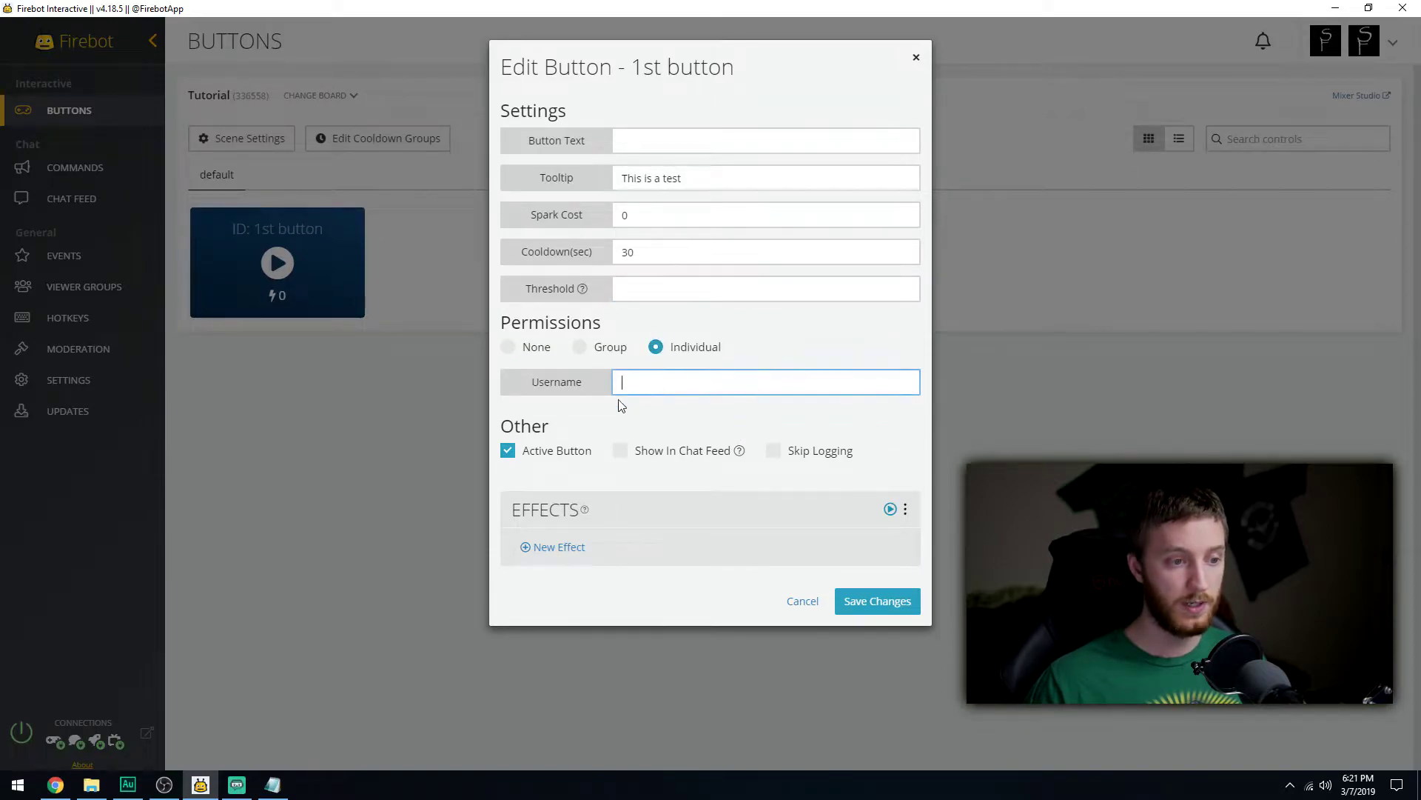
pyautogui.click(583, 354)
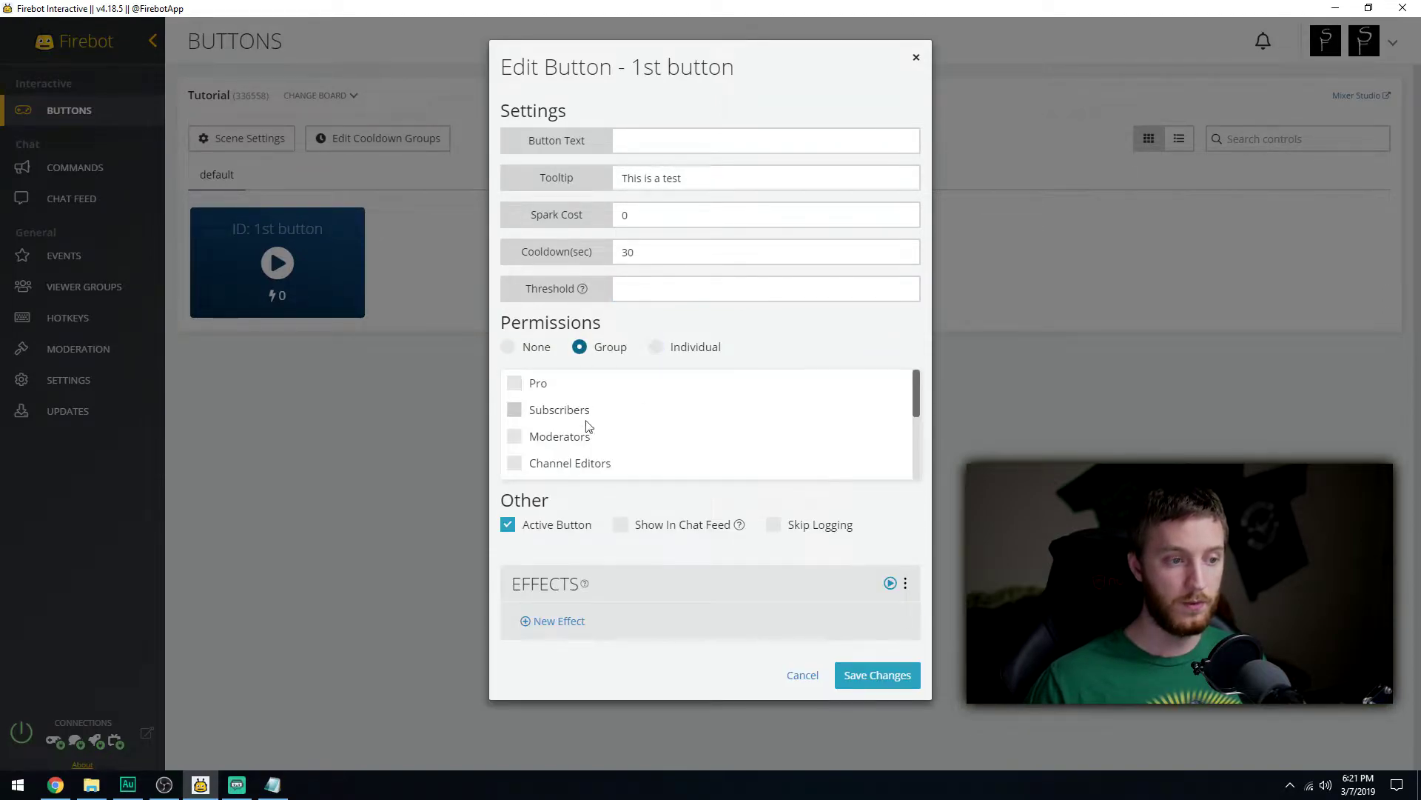
pyautogui.scroll(-3, 552, 441)
pyautogui.scroll(3, 546, 444)
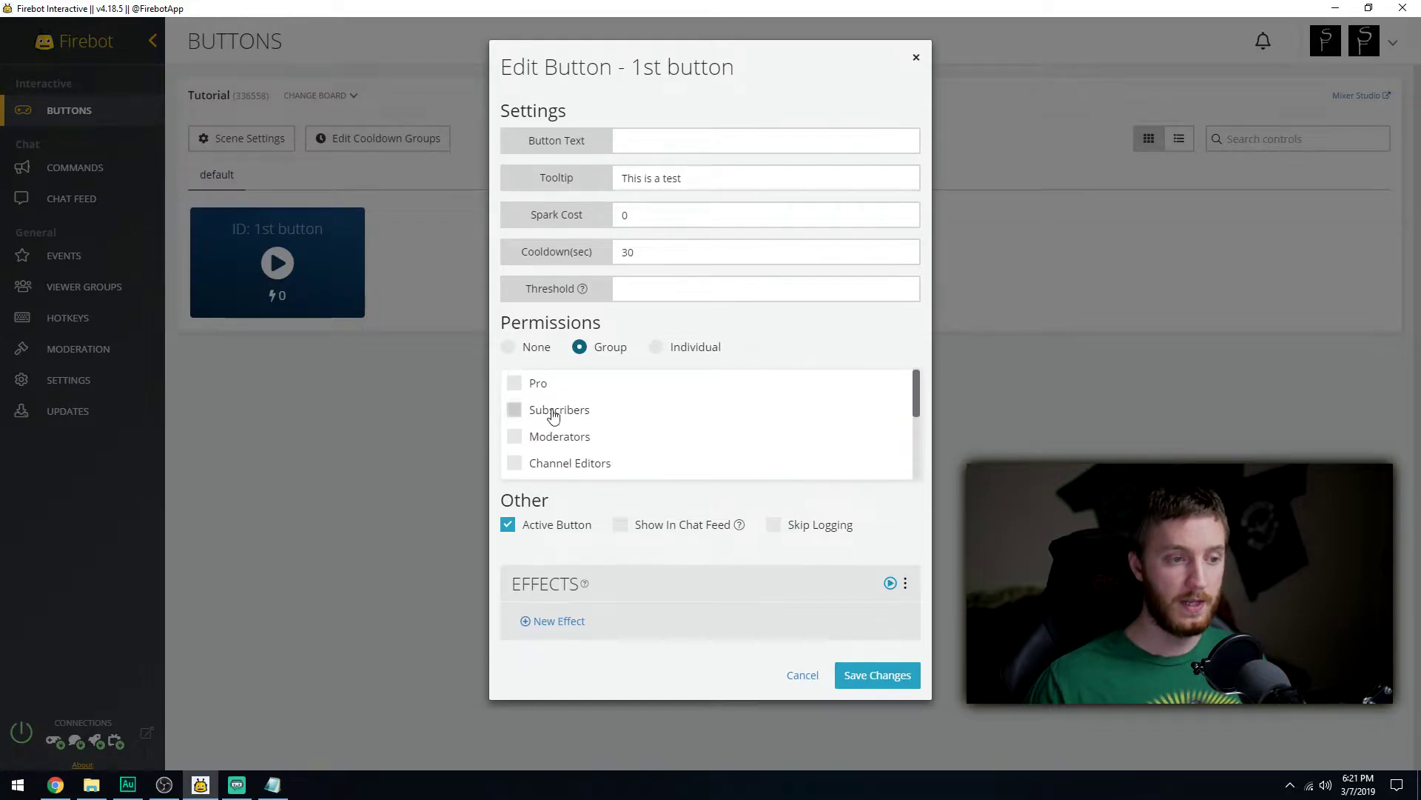
pyautogui.click(520, 348)
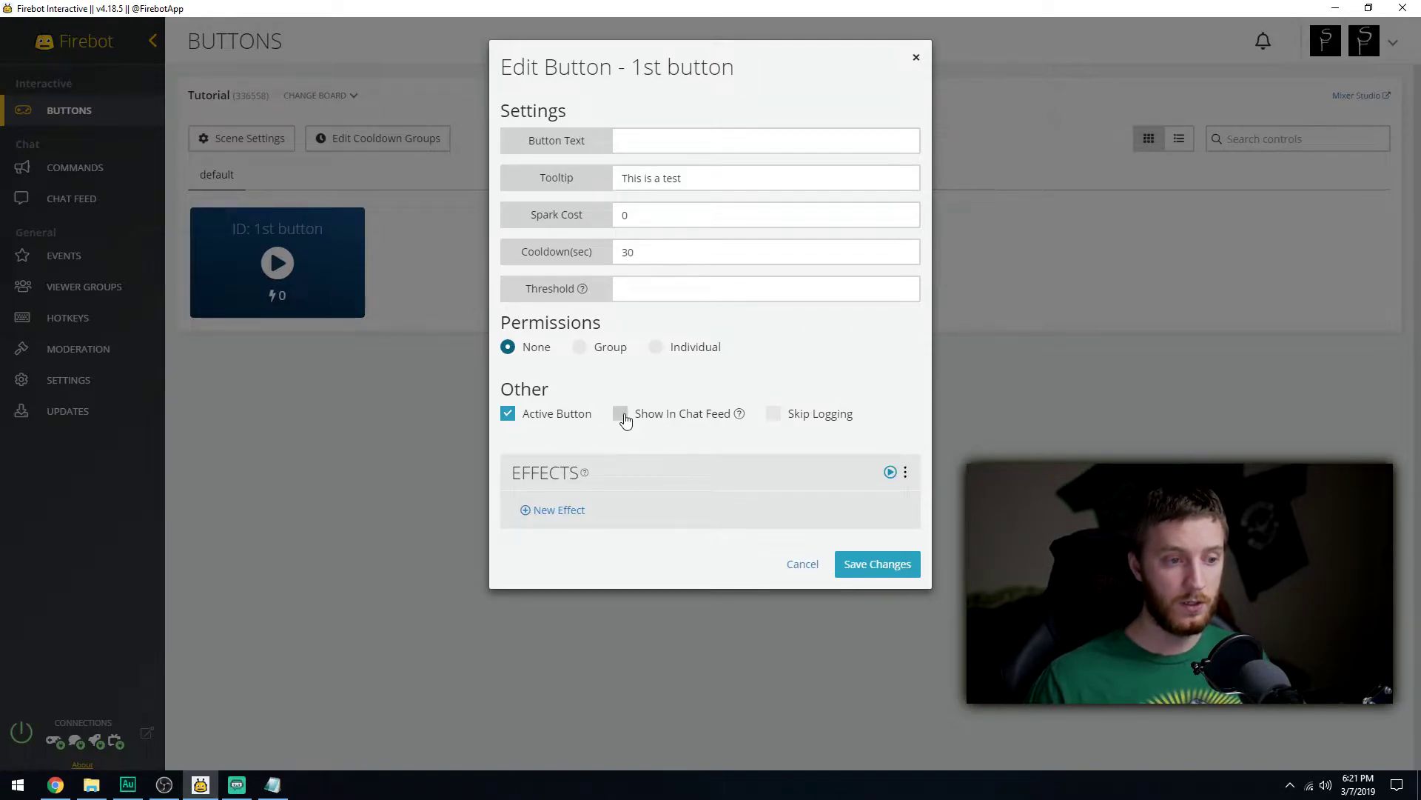
# - Check the explanation of Show In Chat Feed and the copy, paste and delete options for the button's effects
pyautogui.moveTo(739, 417)
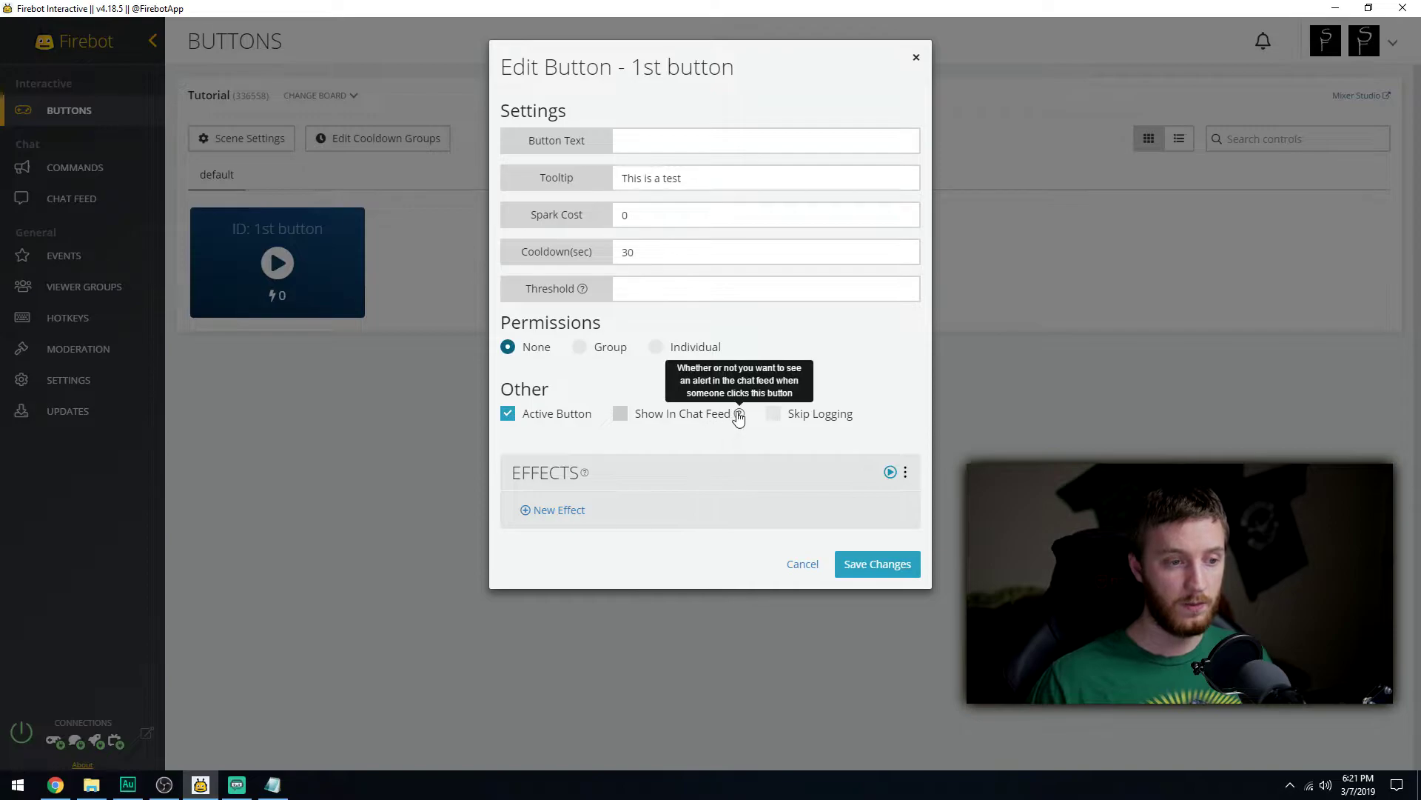
pyautogui.click(907, 474)
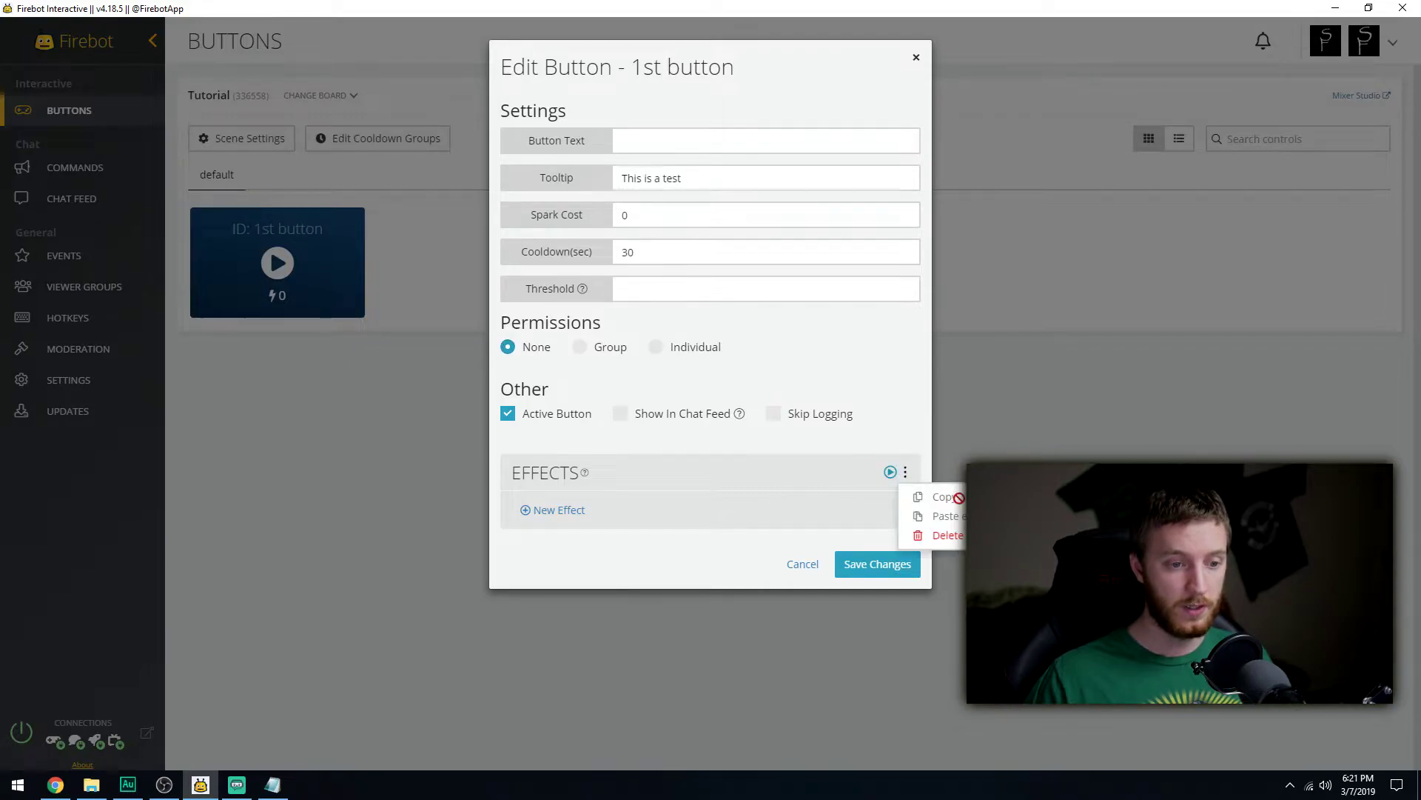
pyautogui.click(909, 453)
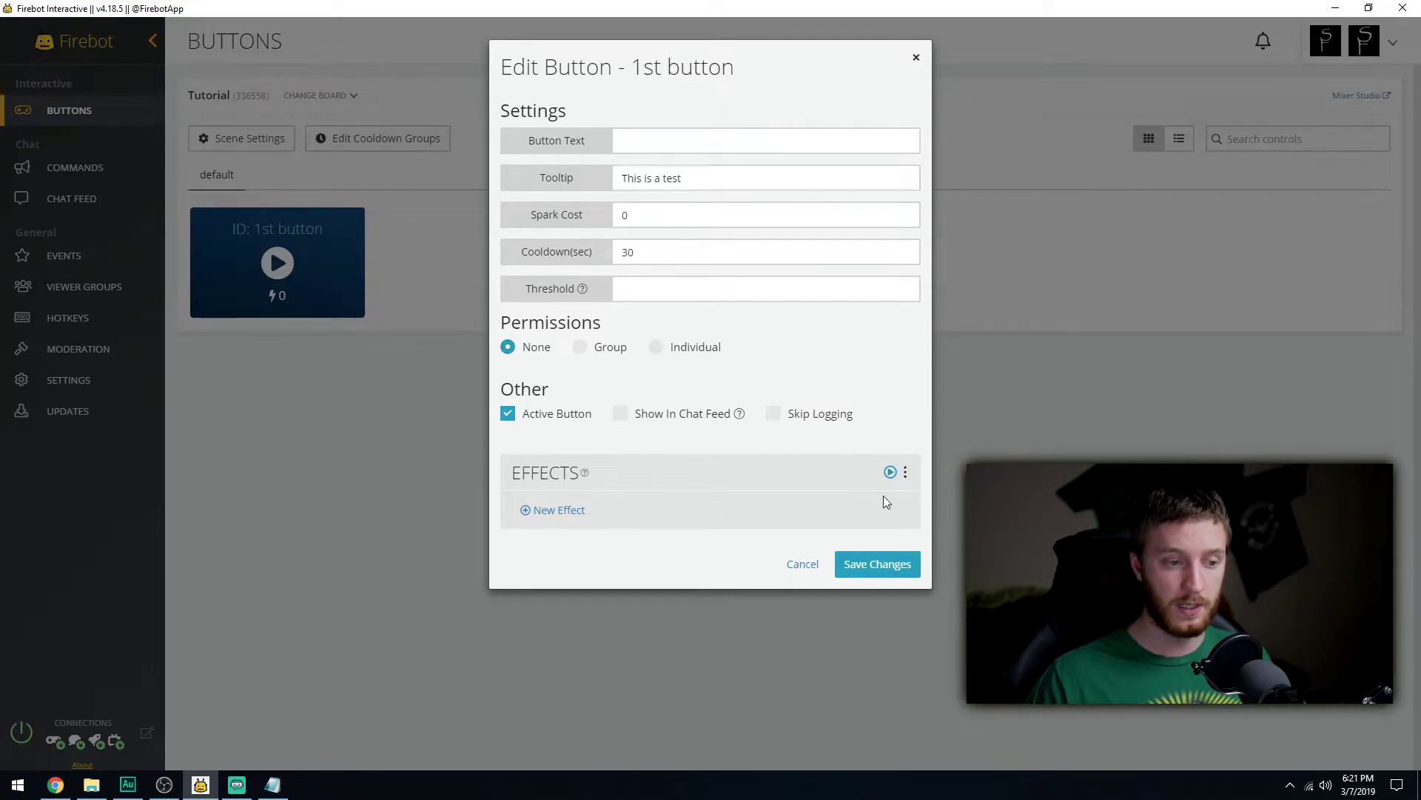
# - Start a new effect for the 1st button and look through the available effect types
pyautogui.click(552, 511)
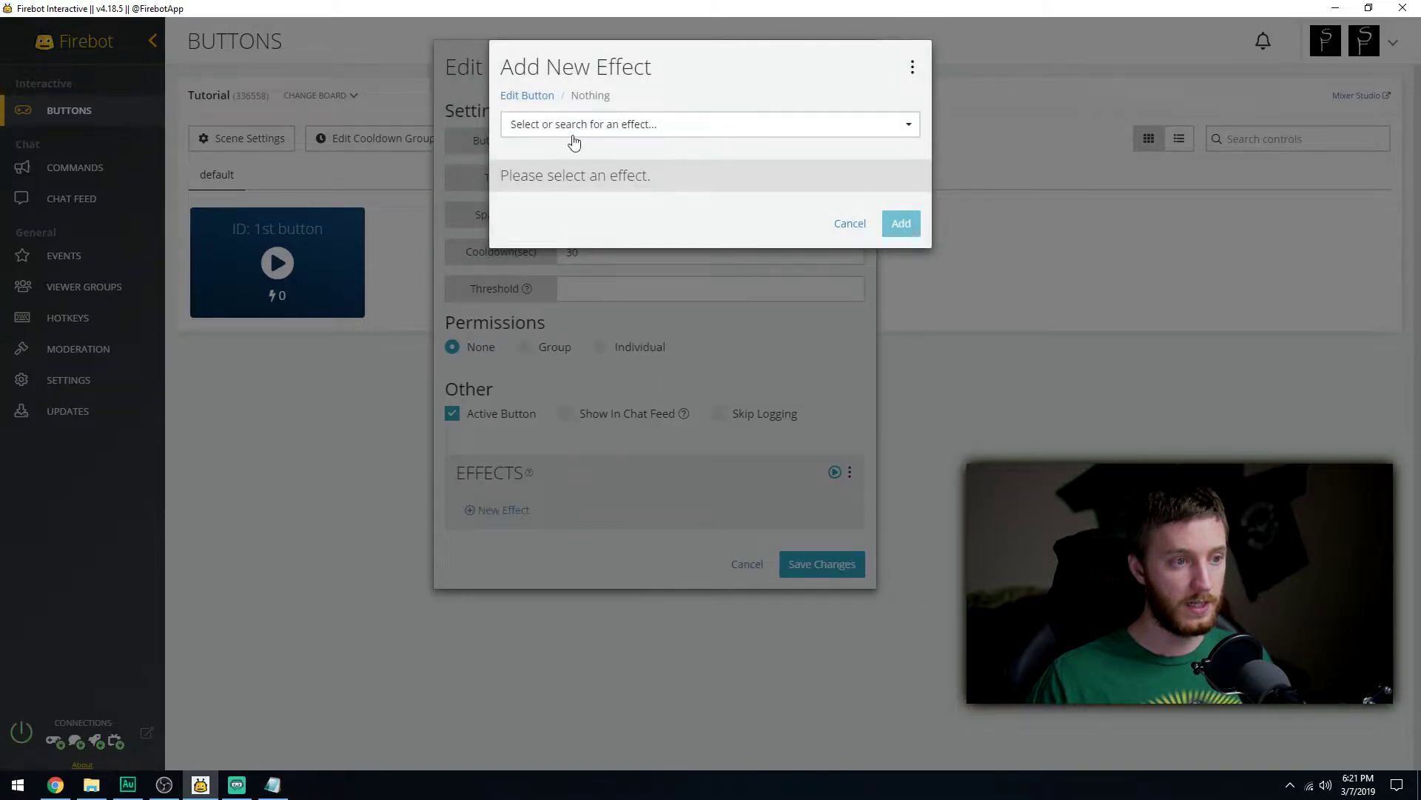
pyautogui.click(740, 137)
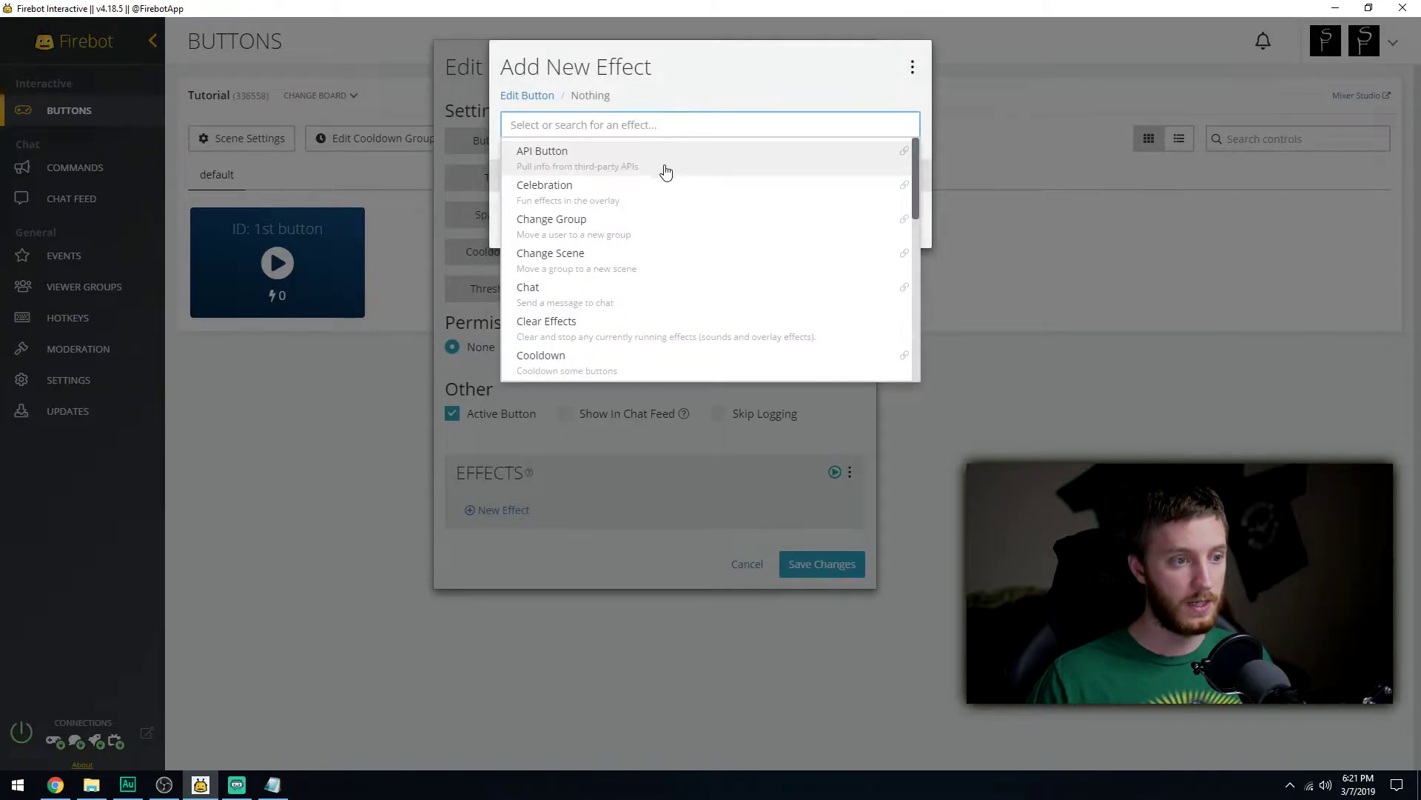
pyautogui.scroll(-2, 676, 205)
pyautogui.scroll(-5, 682, 213)
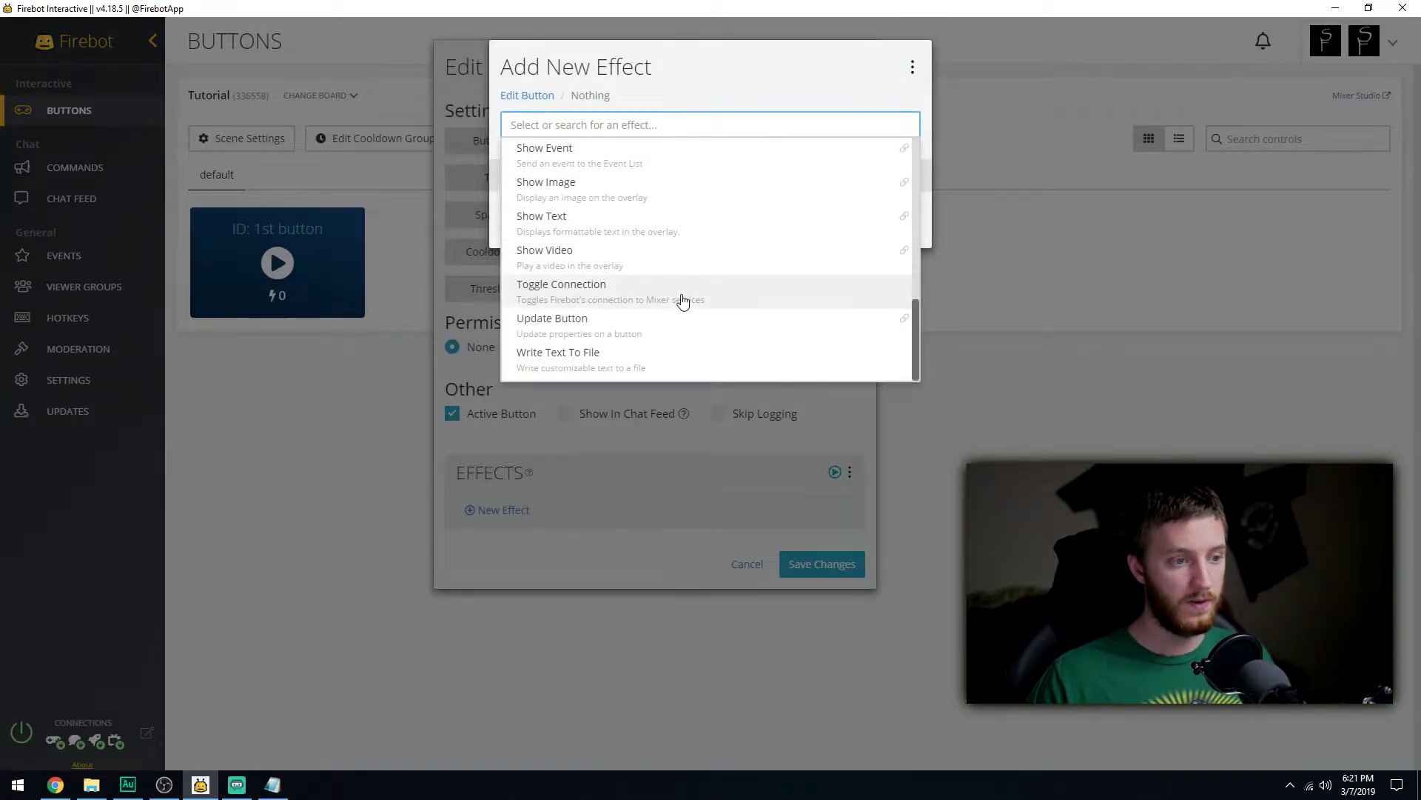
pyautogui.scroll(10, 685, 295)
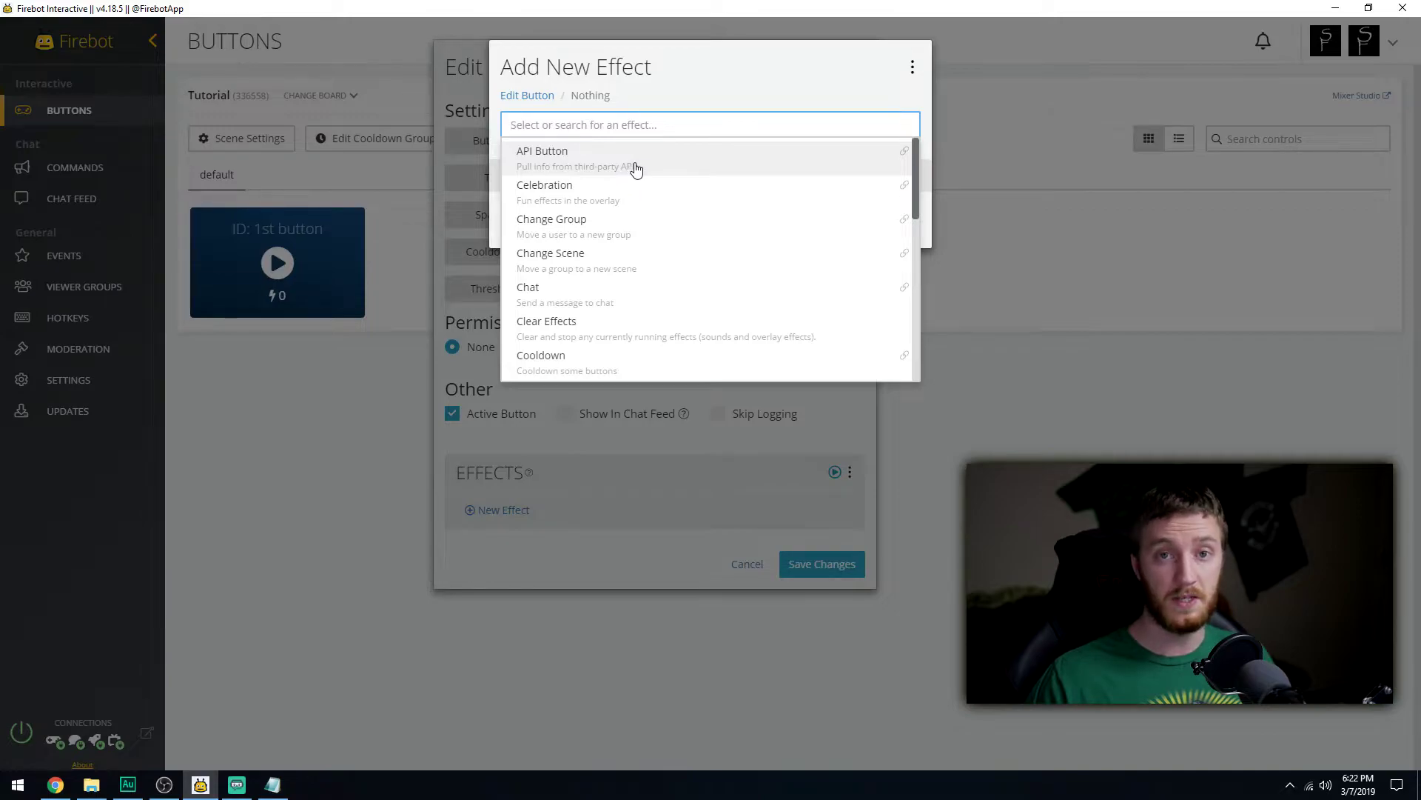
# - Choose the Celebration effect and set its celebration type to Fireworks
pyautogui.click(600, 203)
pyautogui.click(565, 212)
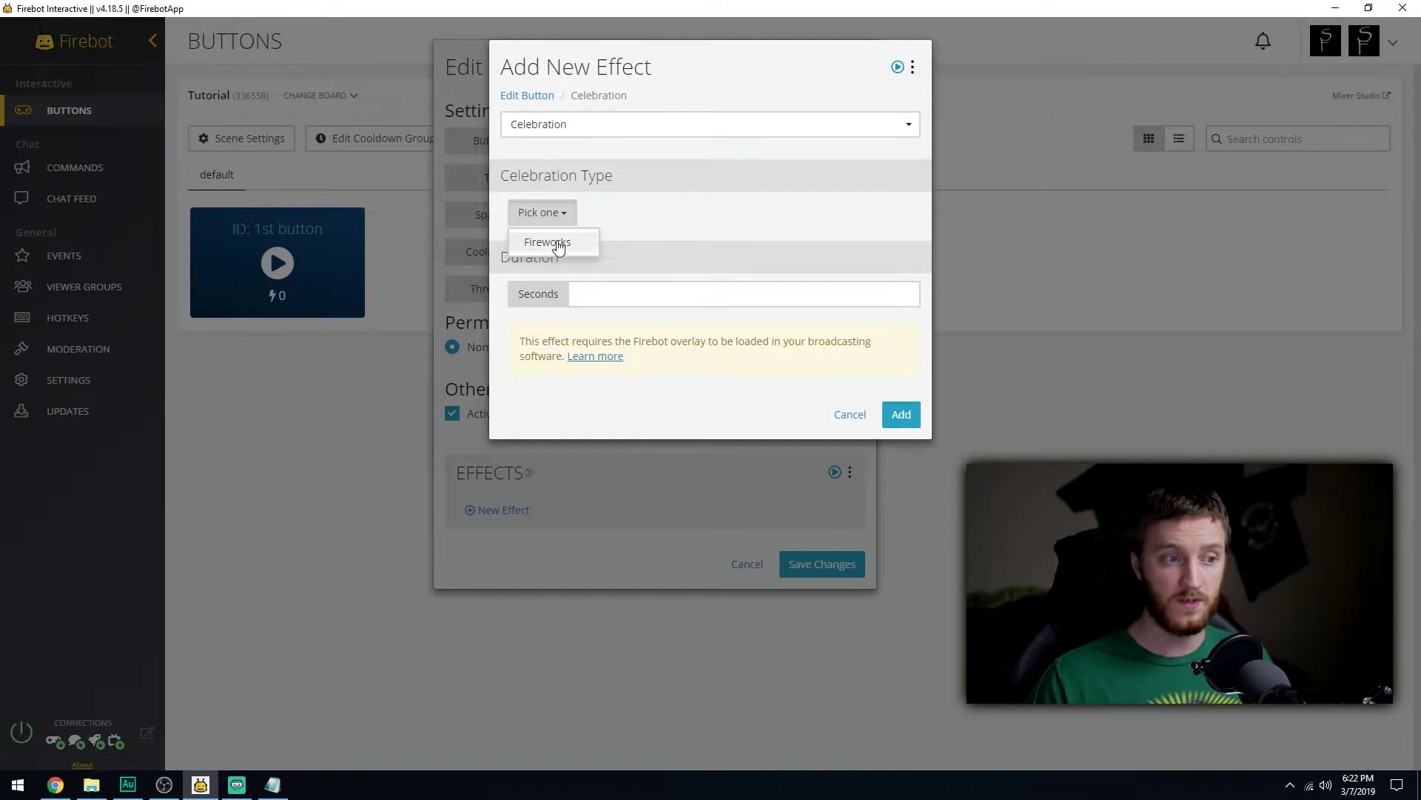
pyautogui.click(559, 248)
# - Change the new effect's type to Delay
pyautogui.click(790, 118)
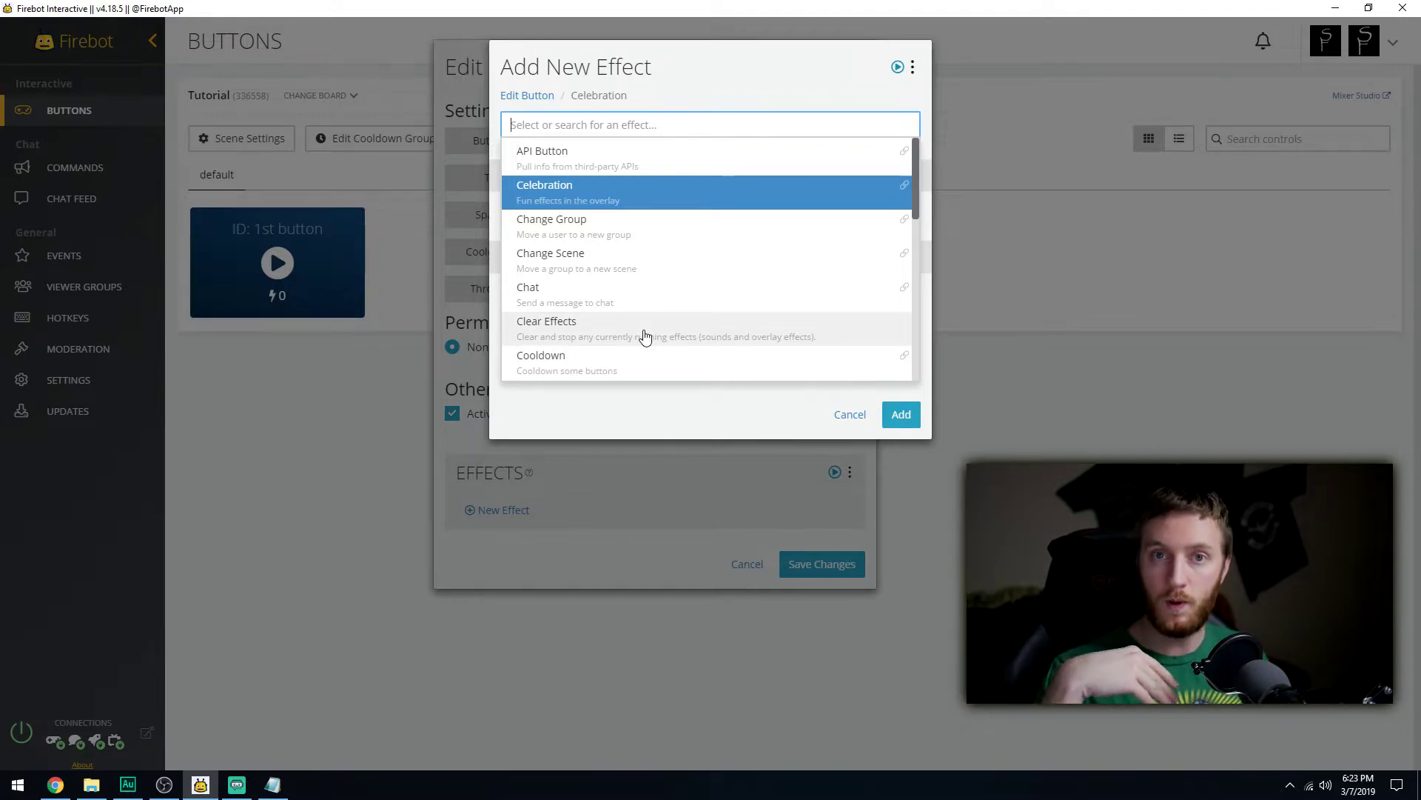
pyautogui.scroll(-2, 660, 333)
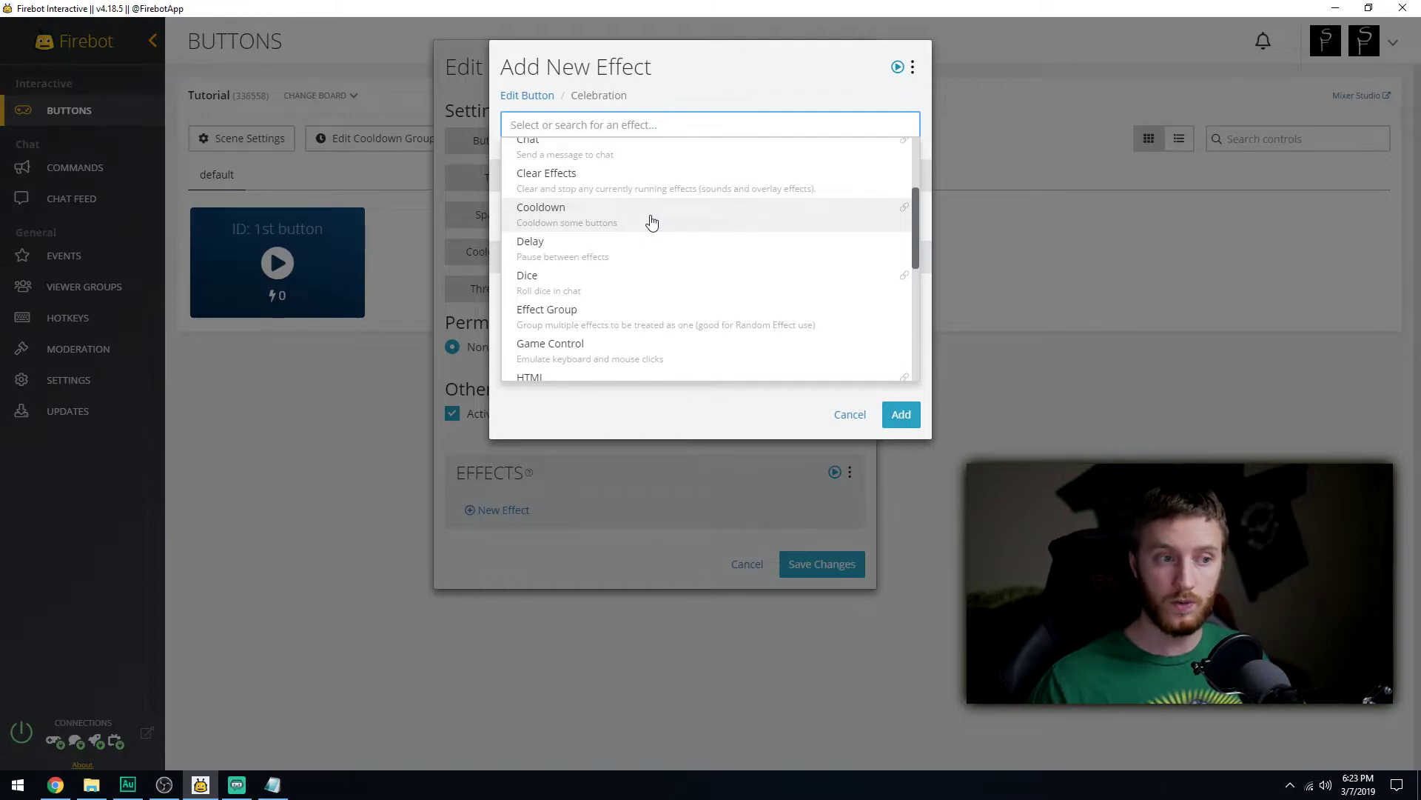
pyautogui.click(574, 256)
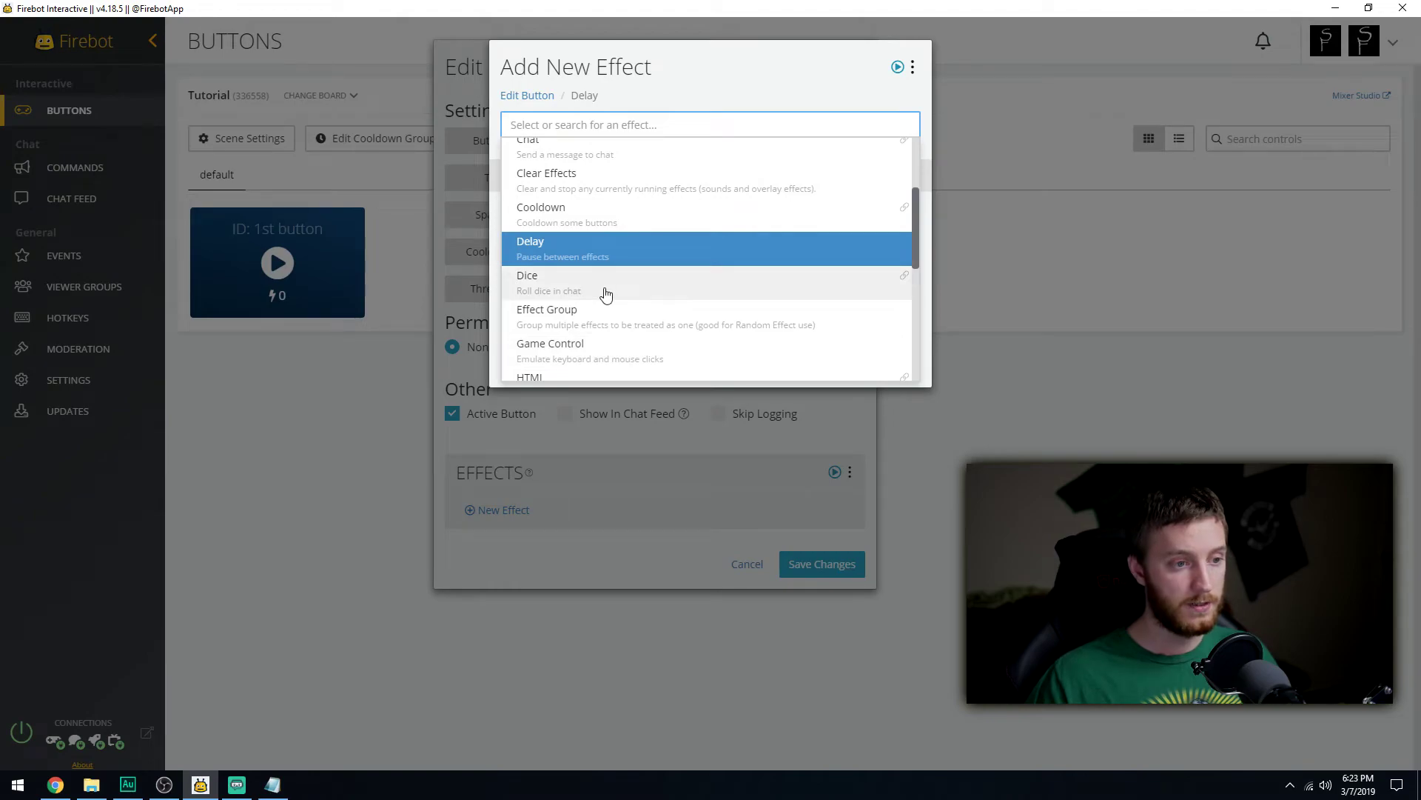
# - Change the effect type to Dice and check the options for who announces the roll
pyautogui.click(605, 294)
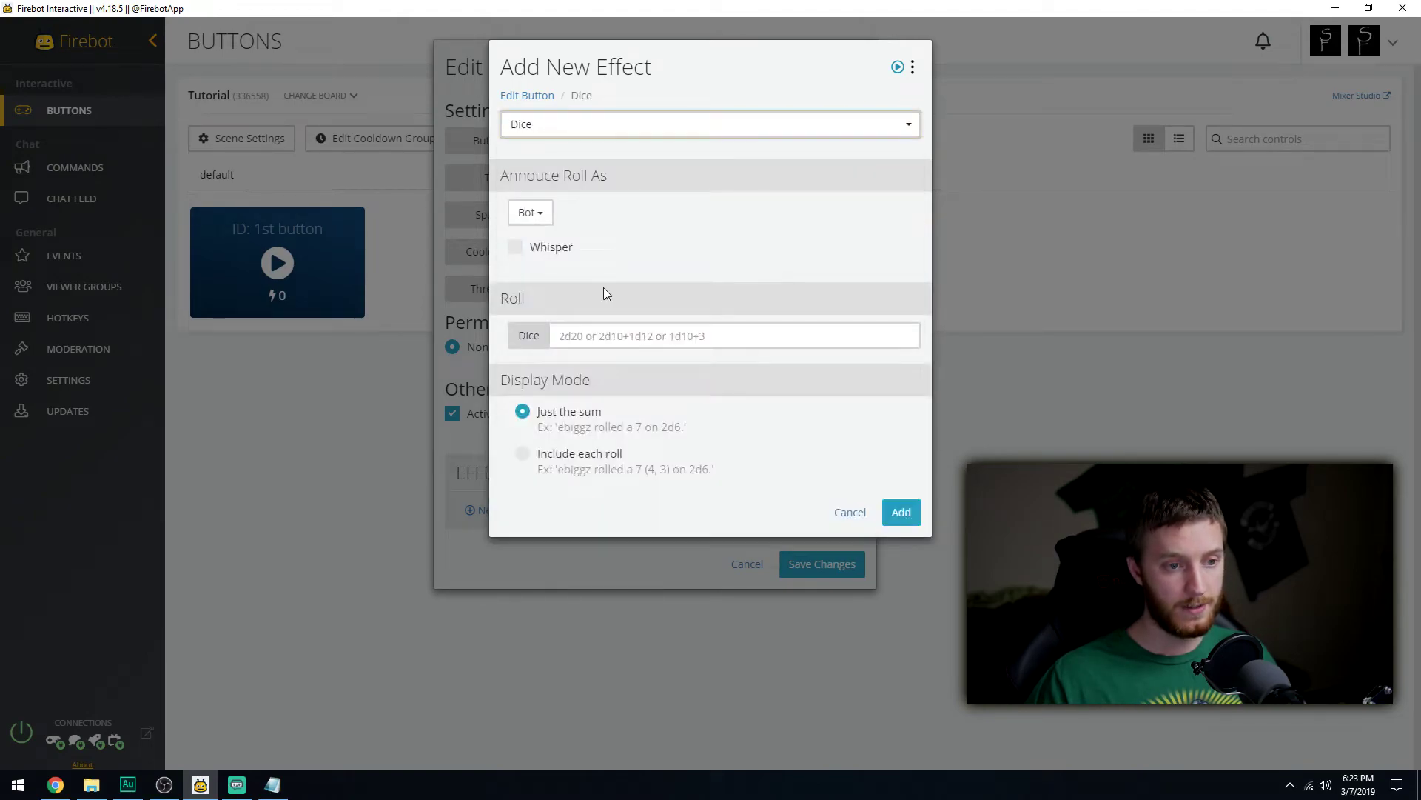
pyautogui.click(542, 225)
pyautogui.click(657, 234)
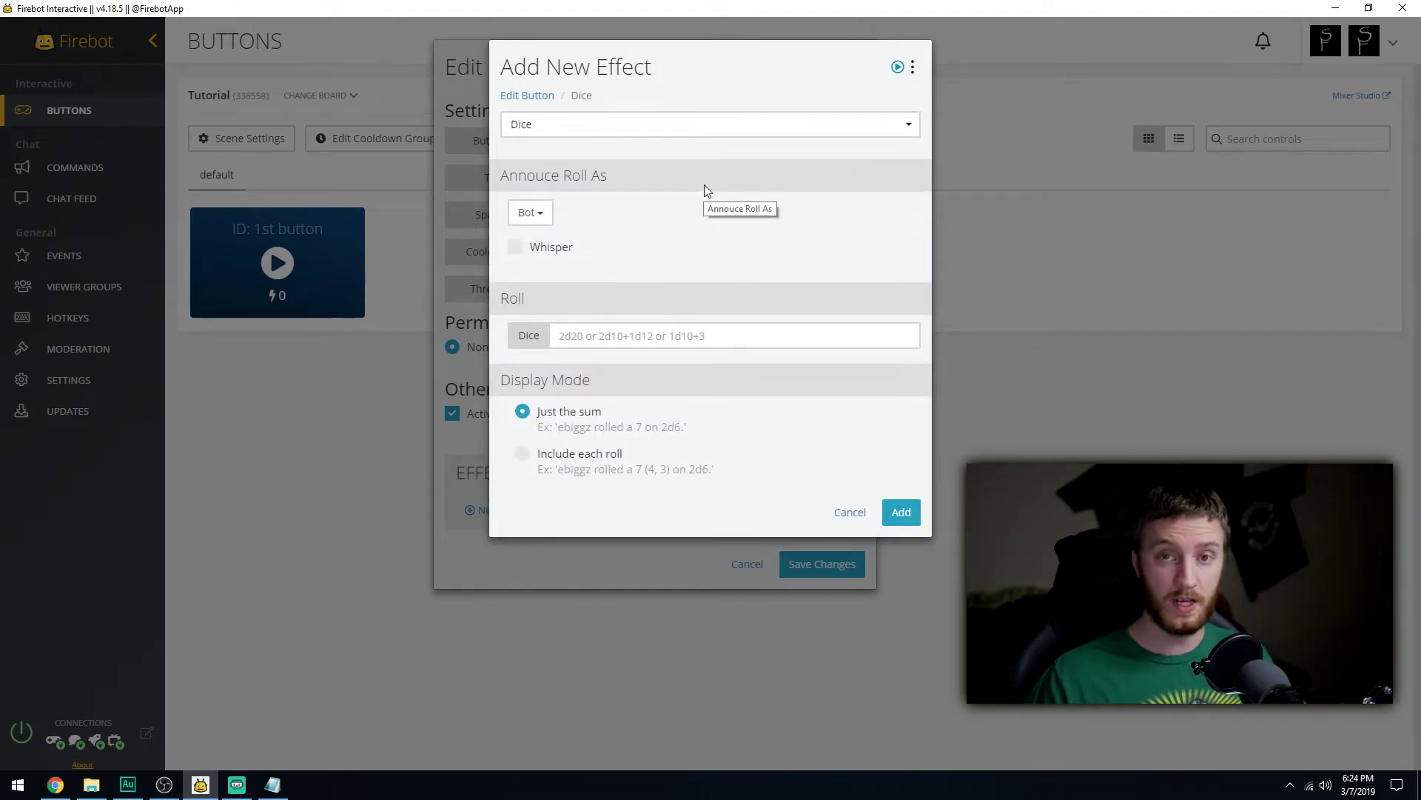
# - Try the Random Effect and Show Event types for the new effect
pyautogui.click(815, 132)
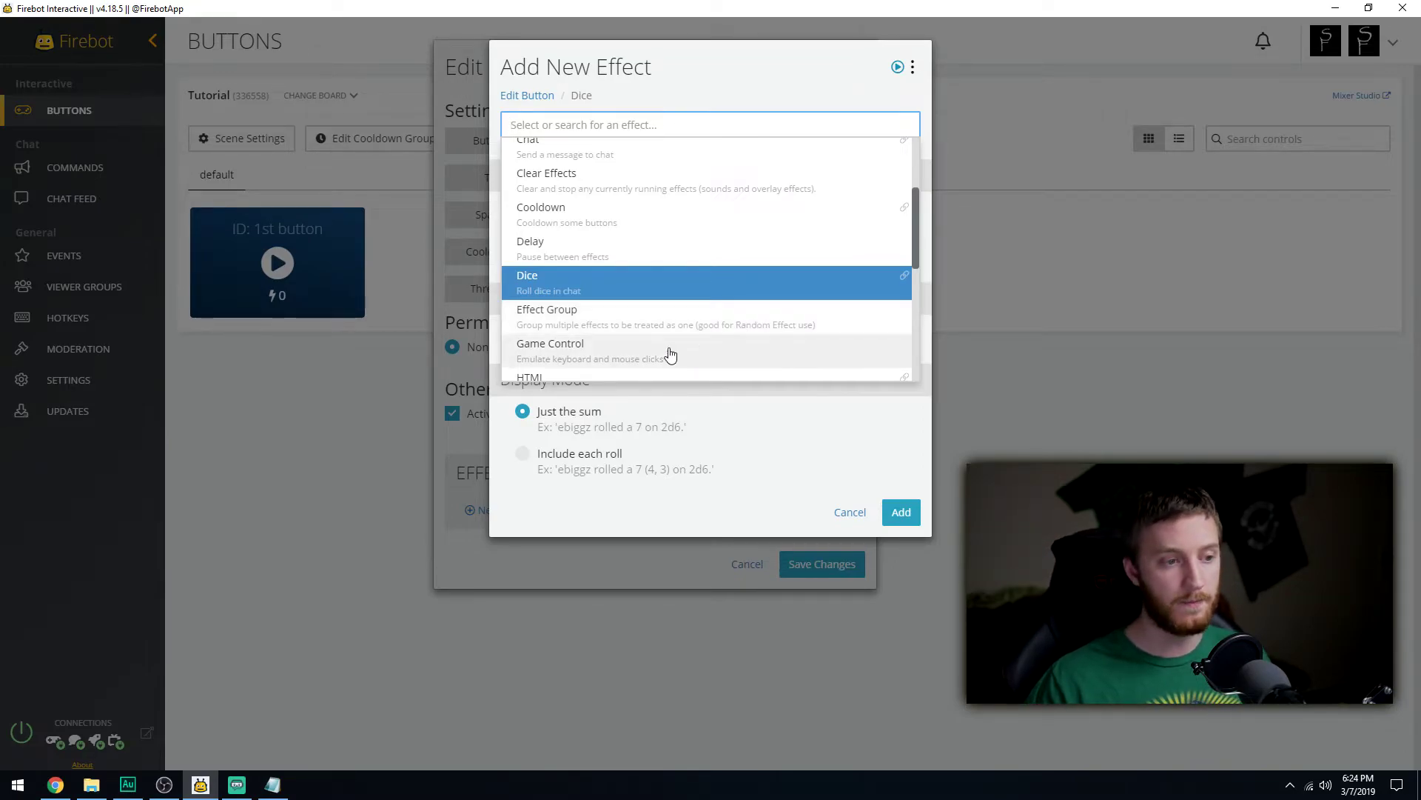
pyautogui.scroll(-1, 751, 363)
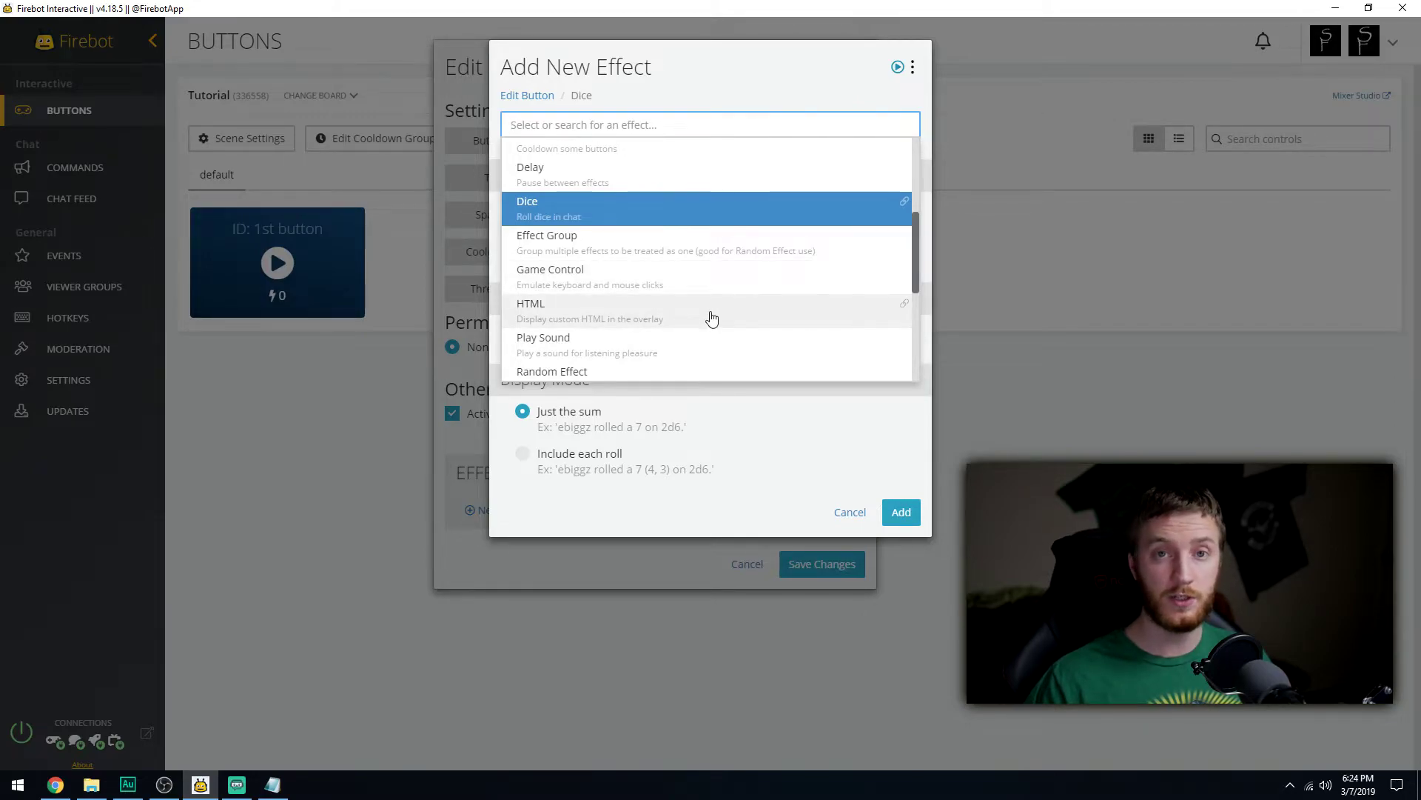
pyautogui.scroll(-1, 711, 317)
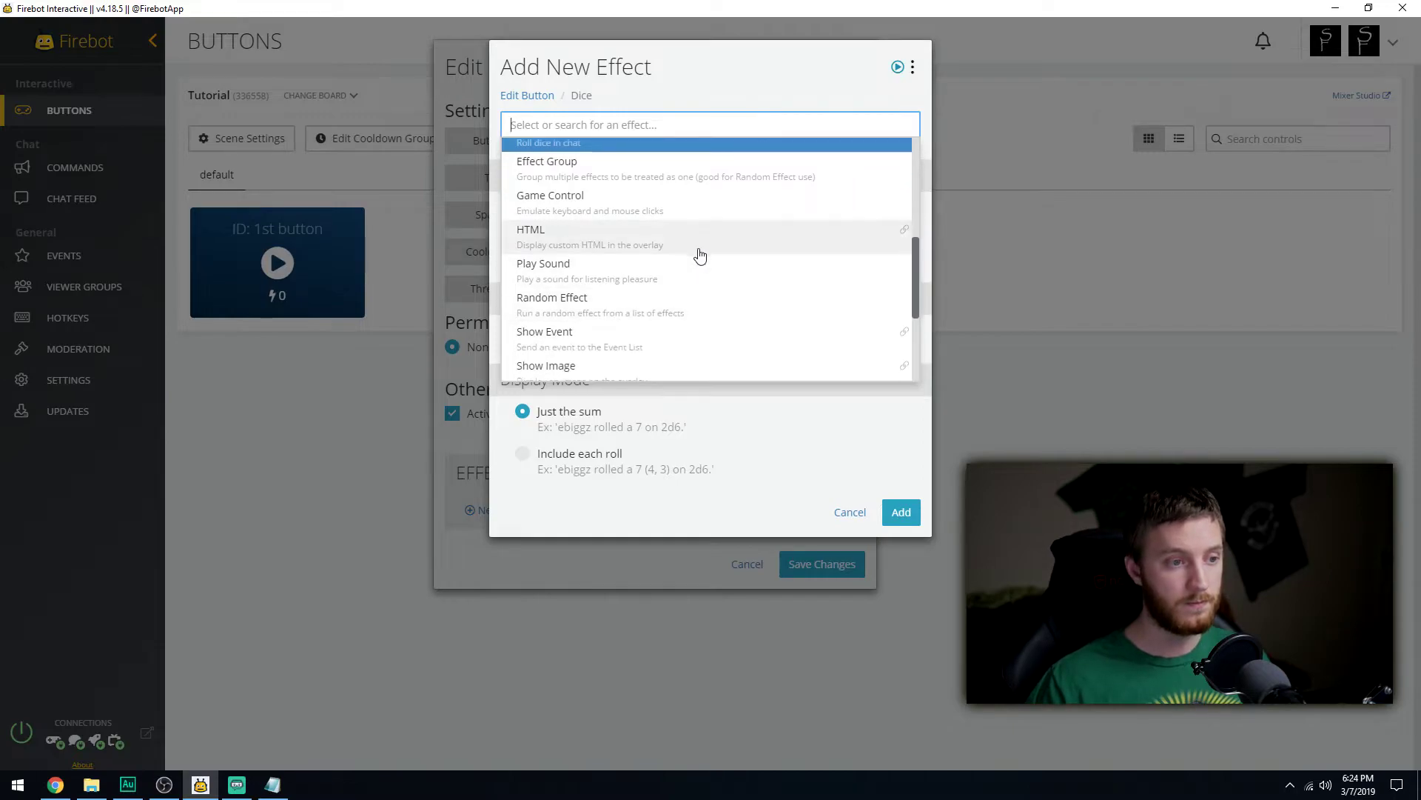
pyautogui.scroll(-1, 697, 278)
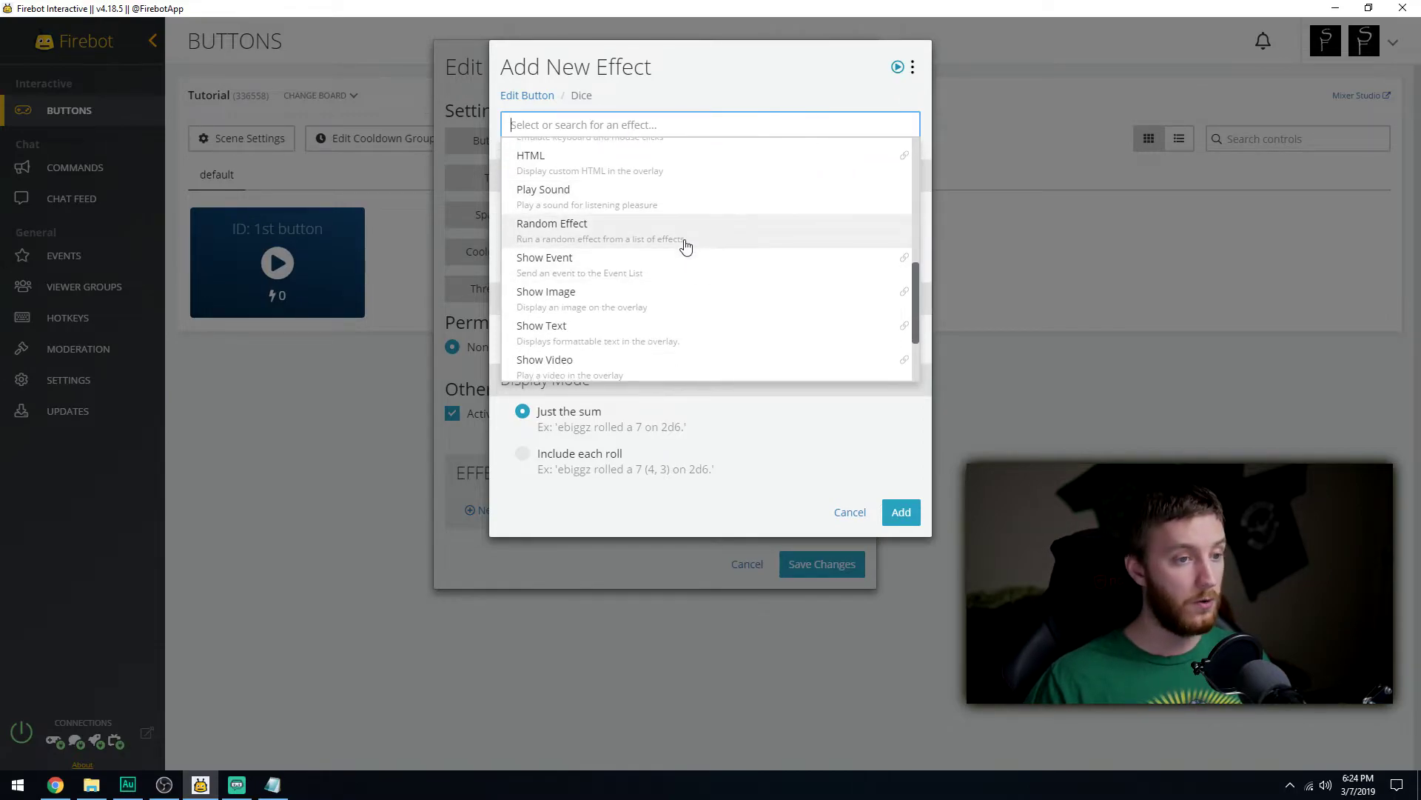
pyautogui.click(683, 243)
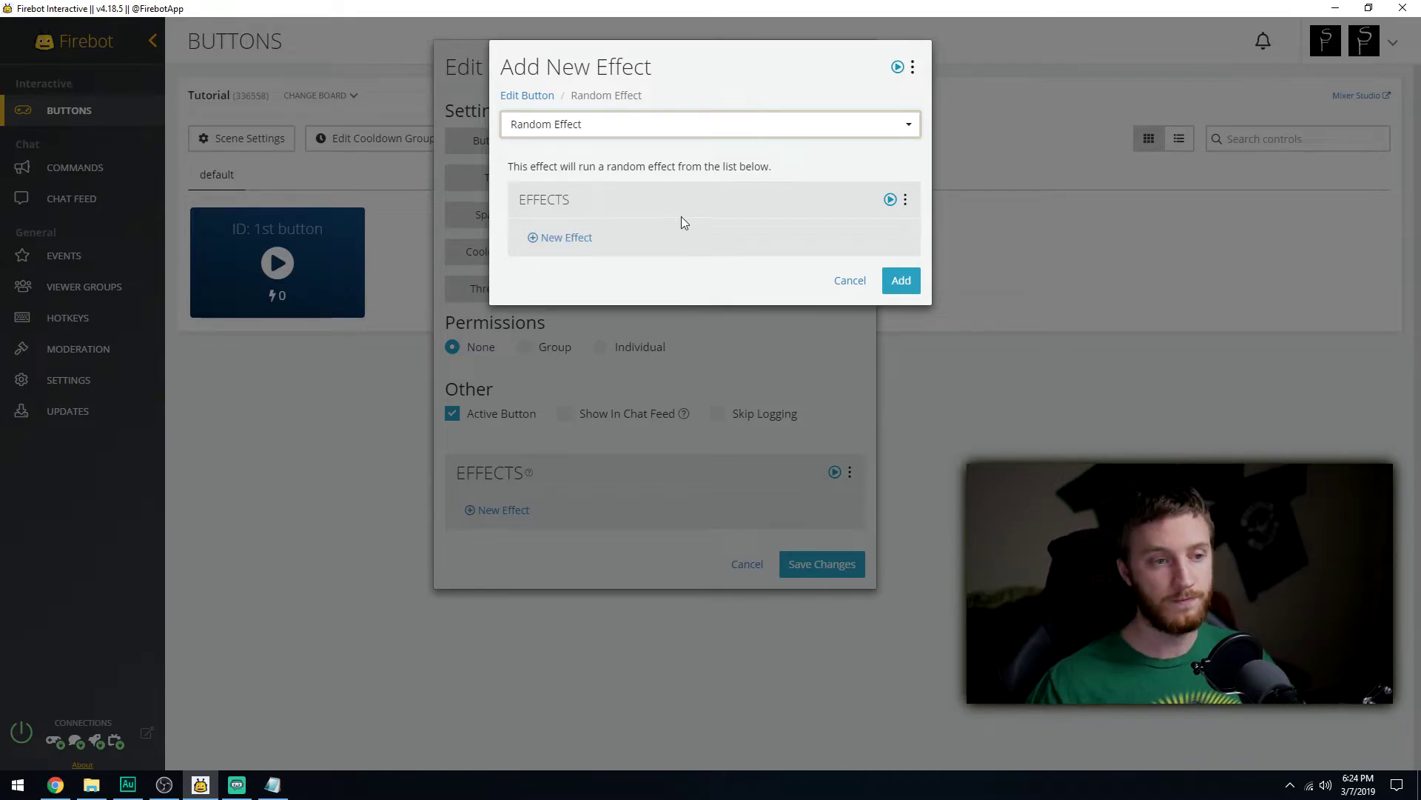
pyautogui.press('Return')
pyautogui.click(628, 274)
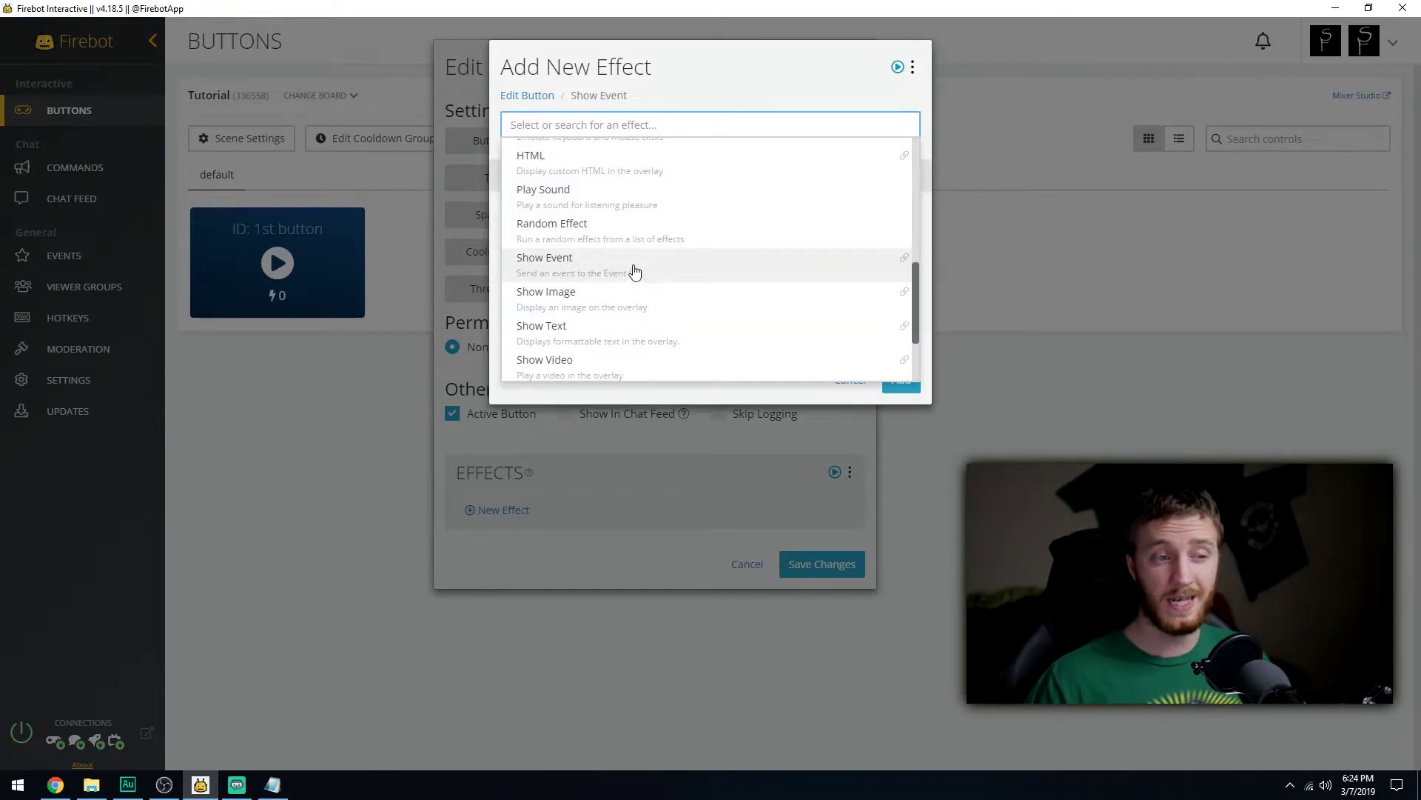
pyautogui.click(686, 272)
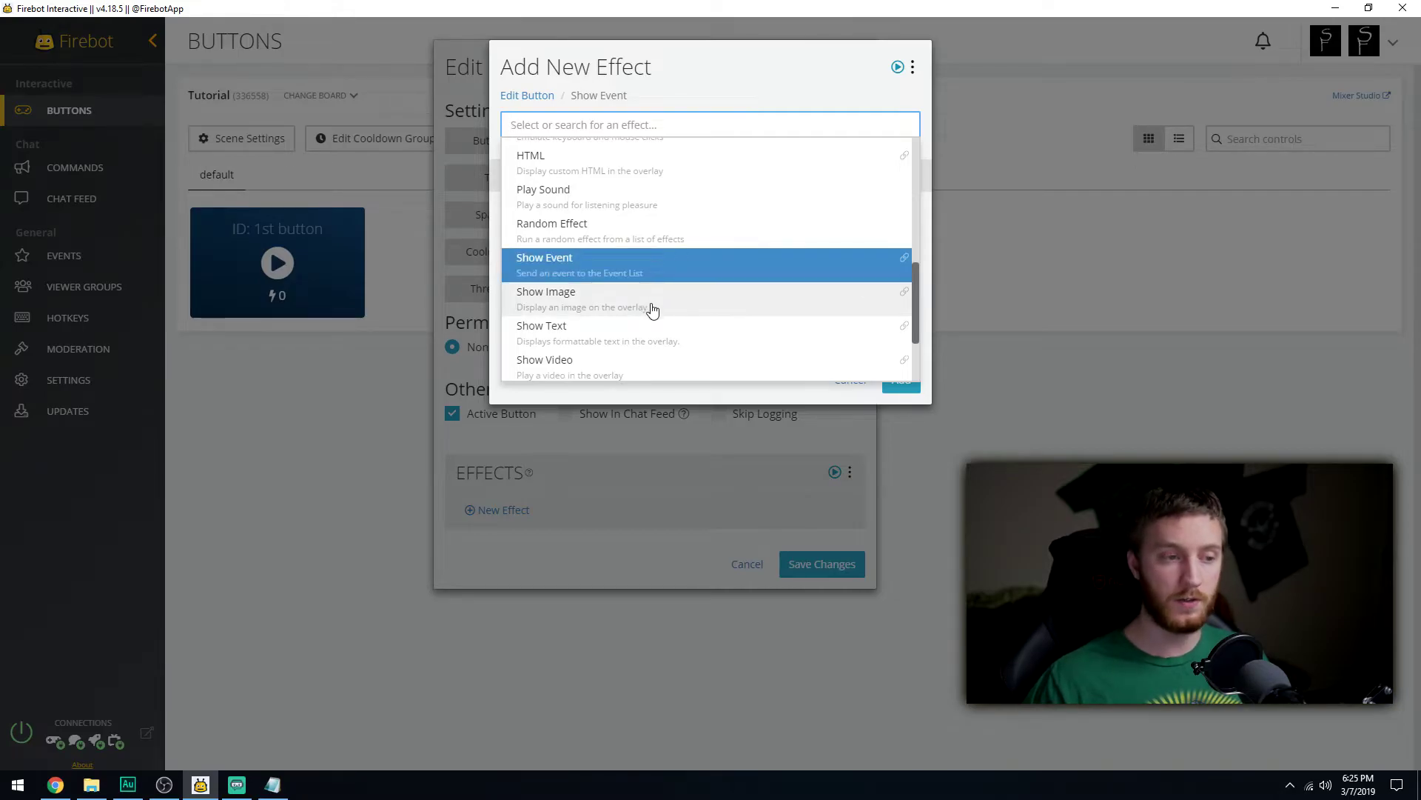
# - Change the effect type to Show Image and review its image source, overlay location, duration, animation and dimension settings
pyautogui.click(654, 309)
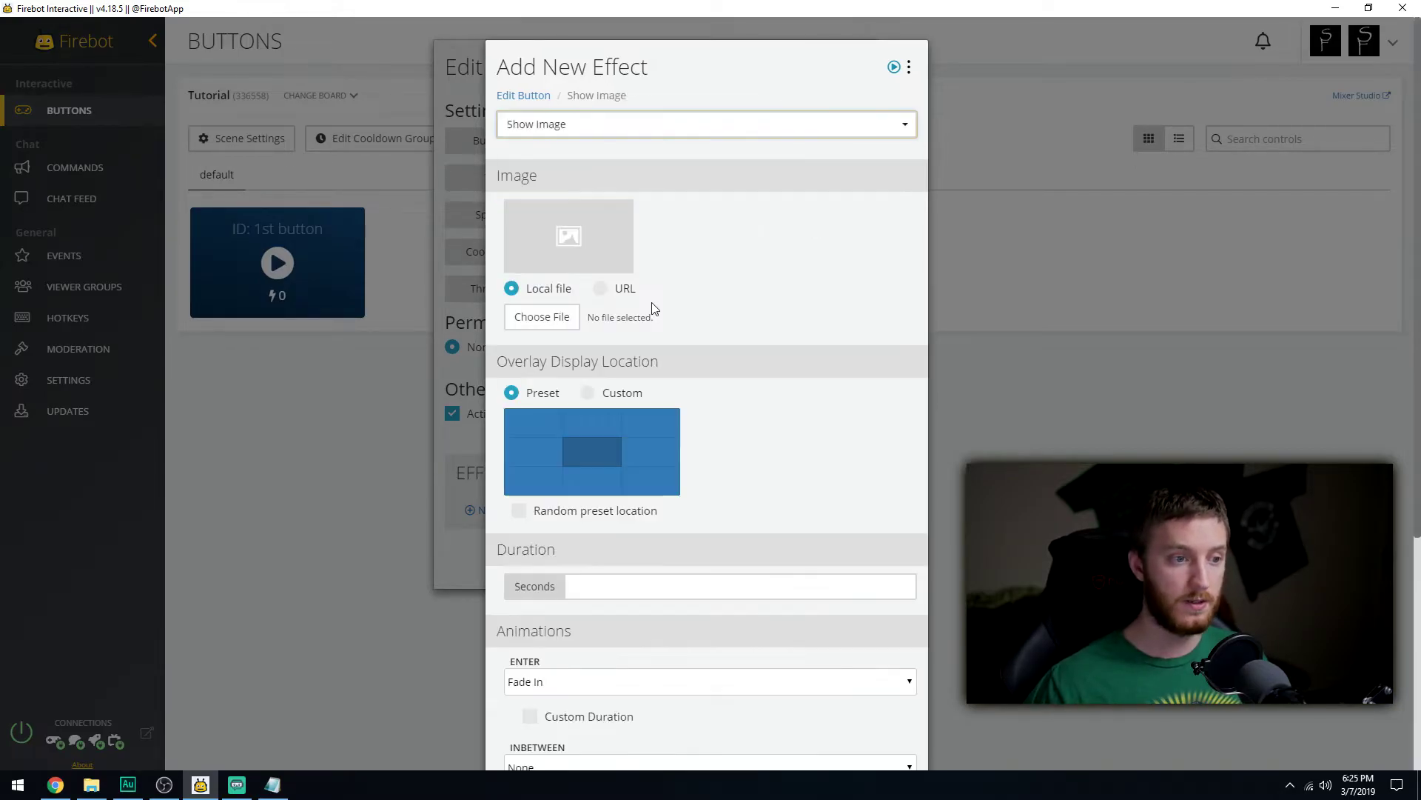
pyautogui.scroll(-3, 783, 305)
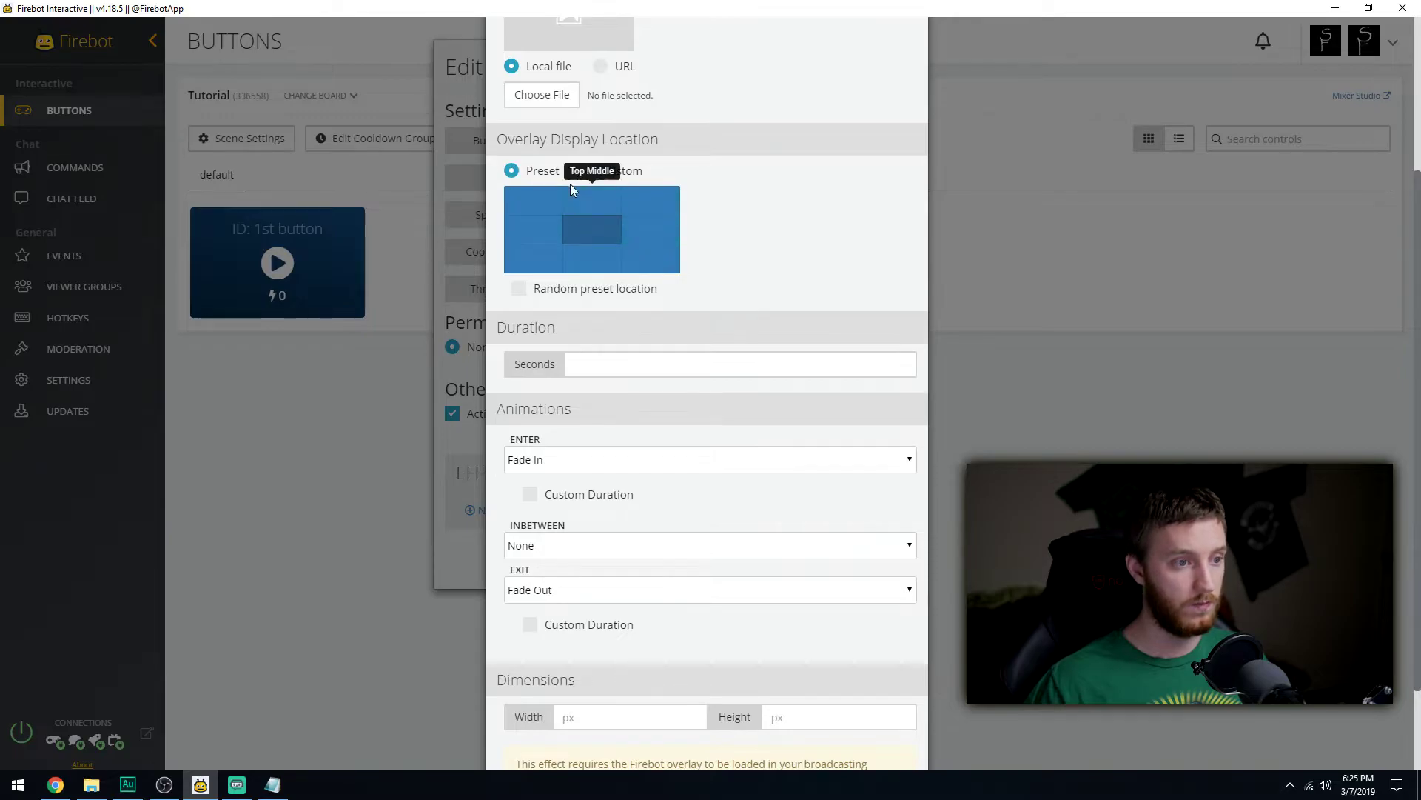
pyautogui.scroll(3, 714, 260)
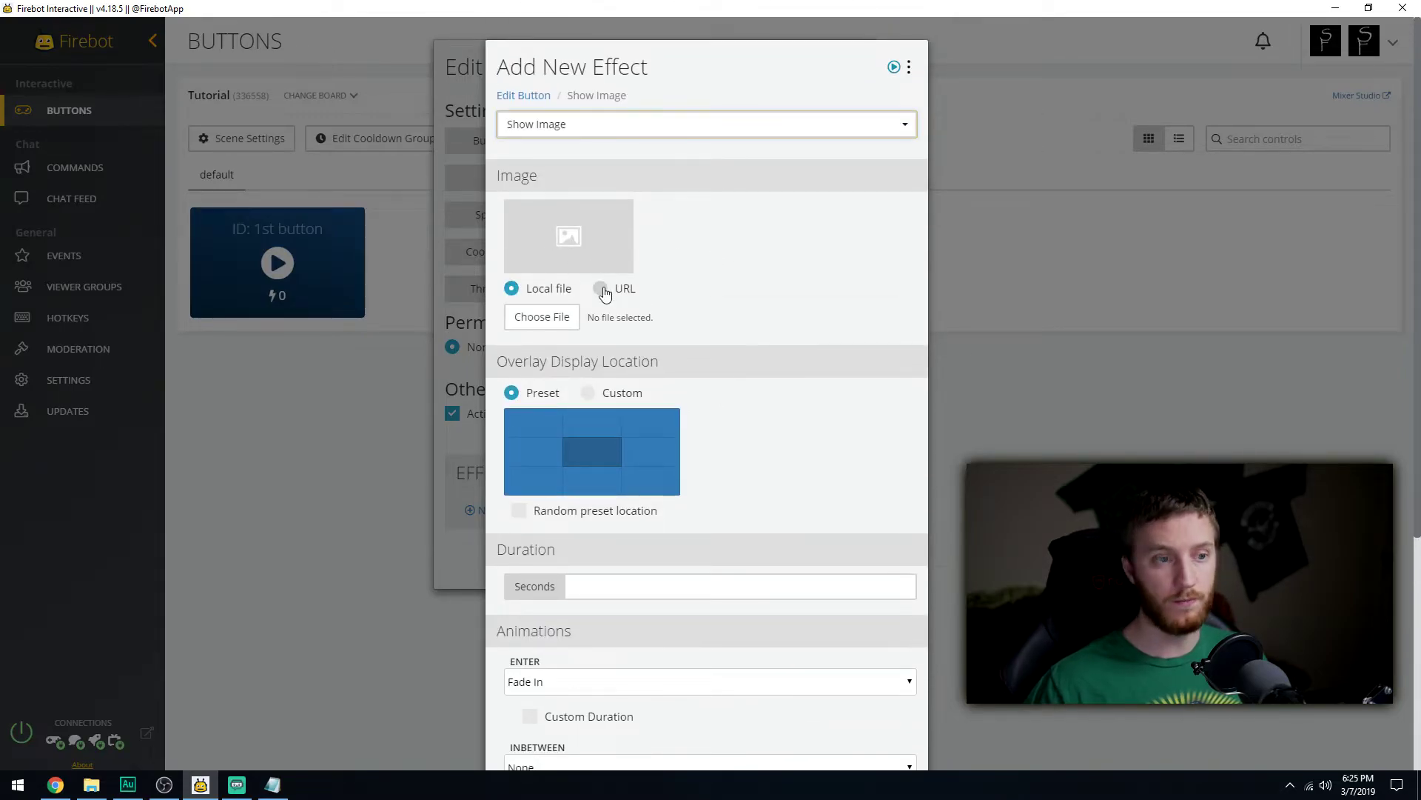
pyautogui.scroll(-2, 659, 296)
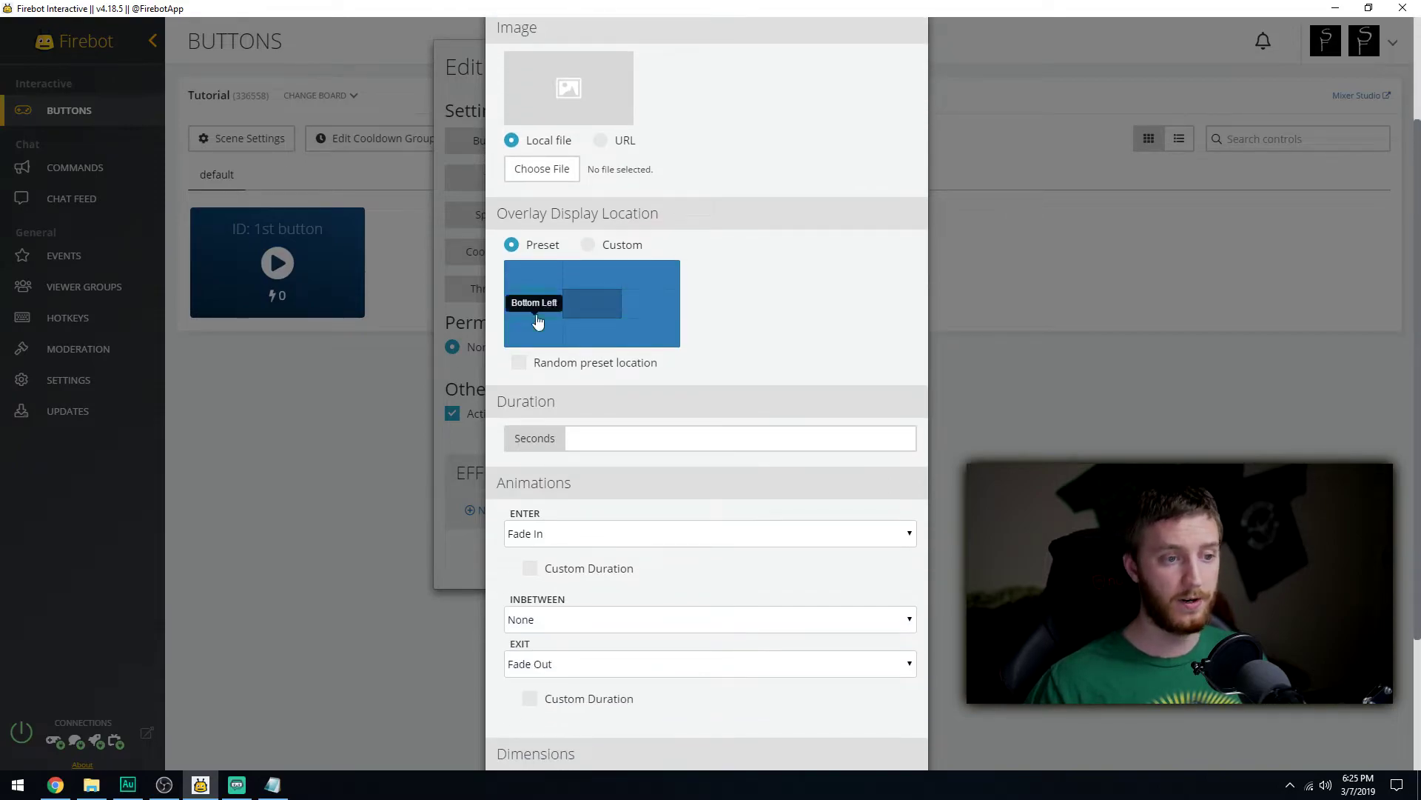
pyautogui.scroll(-3, 743, 385)
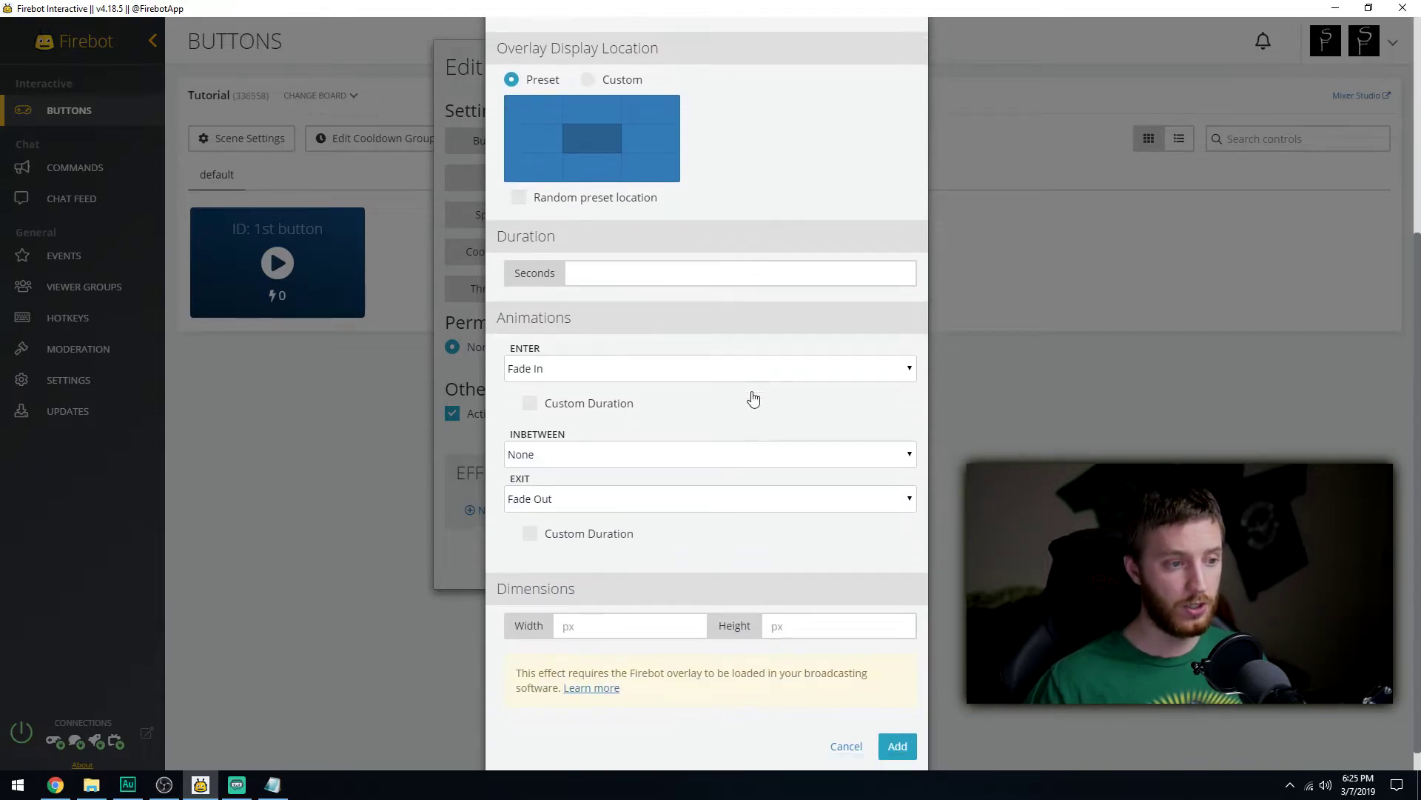
# - Browse the enter animation choices of the Show Image effect, leaving the selection at Fade In
pyautogui.click(624, 345)
pyautogui.scroll(-5, 614, 518)
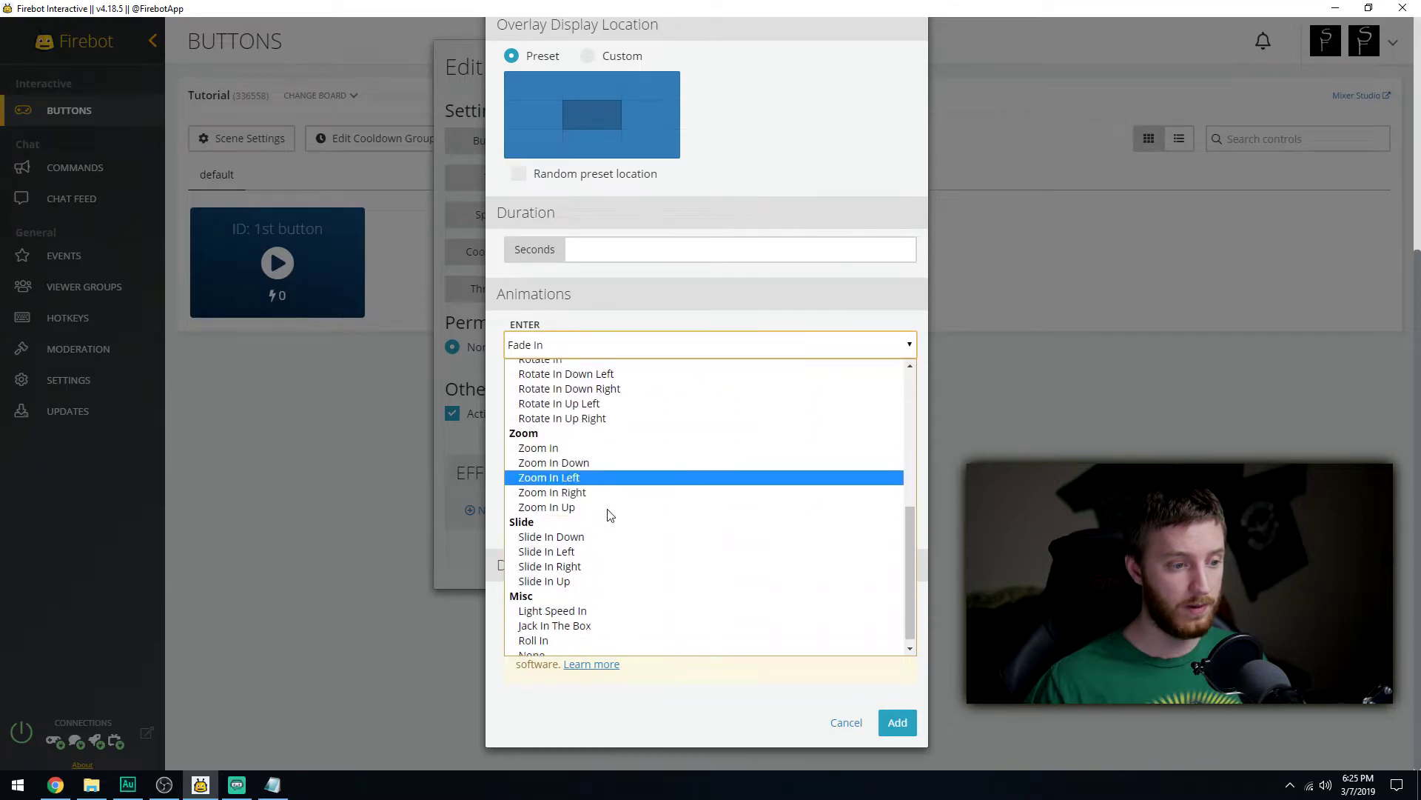
pyautogui.click(633, 297)
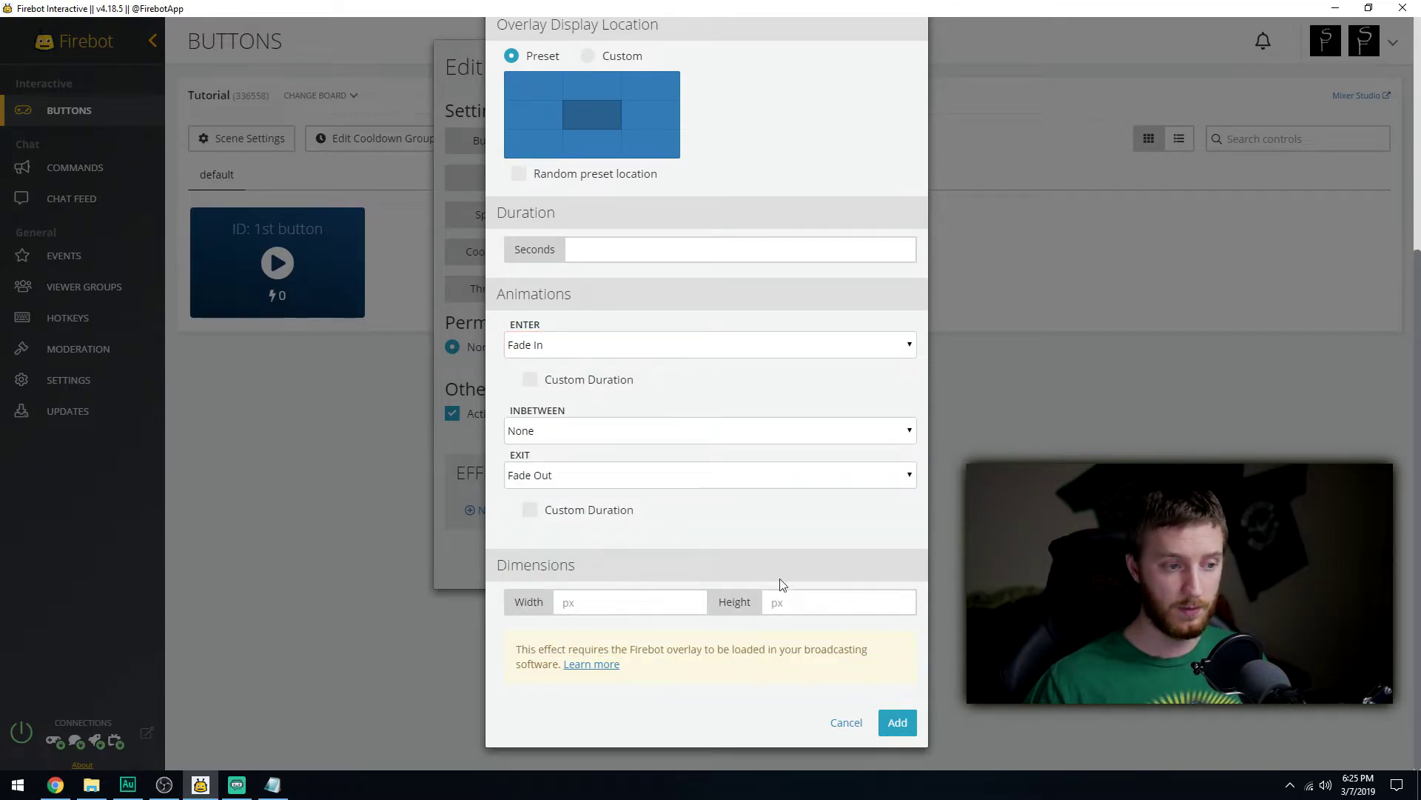
pyautogui.scroll(5, 782, 592)
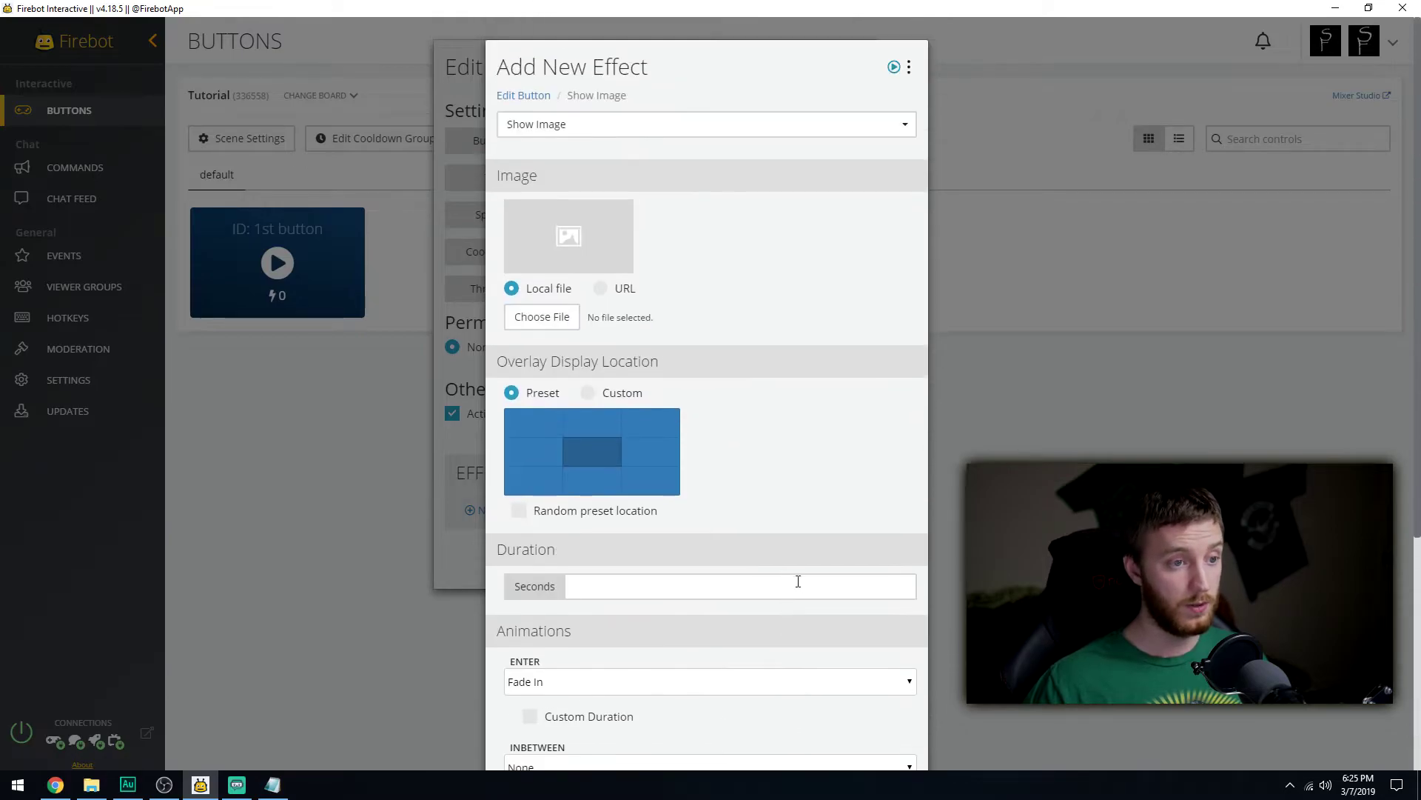
# - Try the Show Text and Show Video effect types and check which video sources can be picked
pyautogui.click(875, 128)
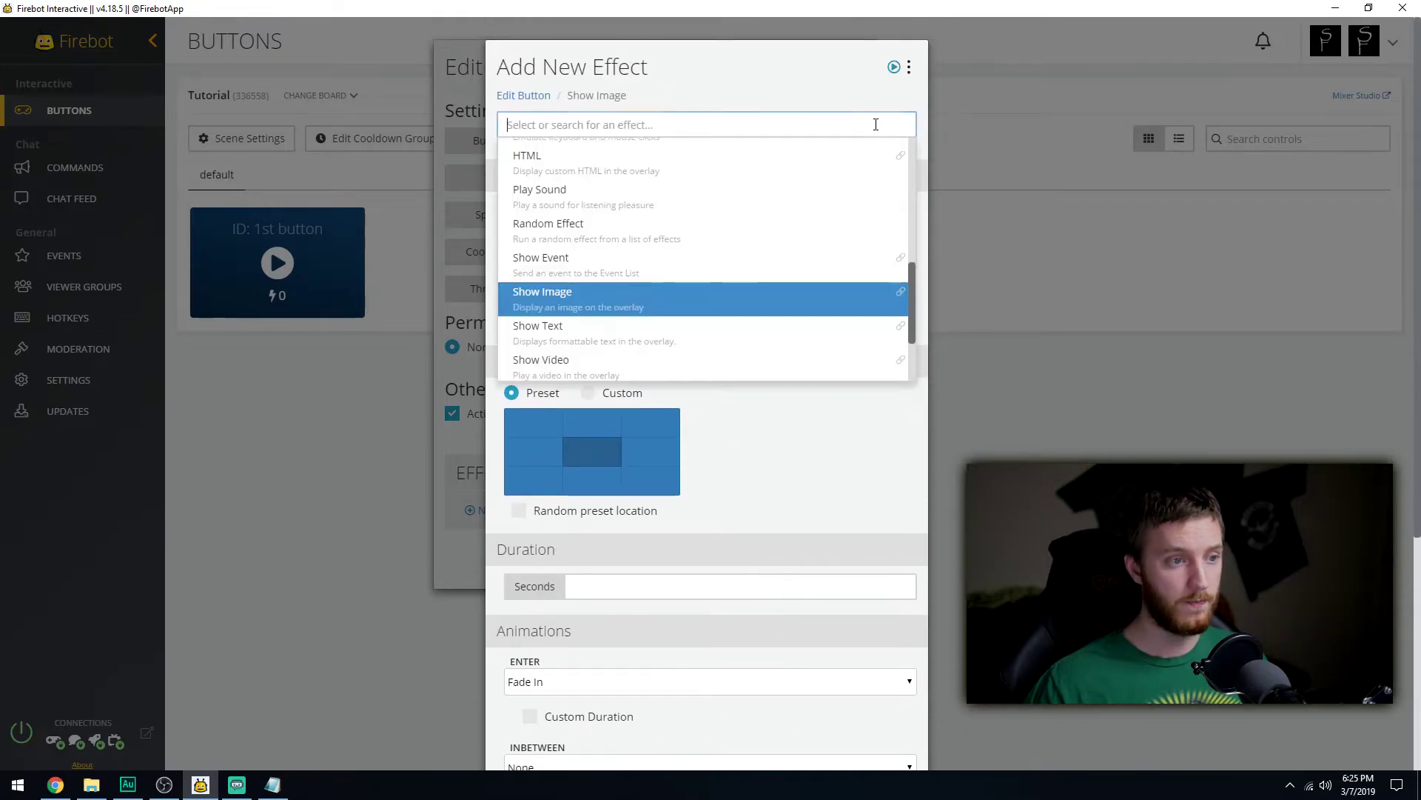
pyautogui.click(663, 344)
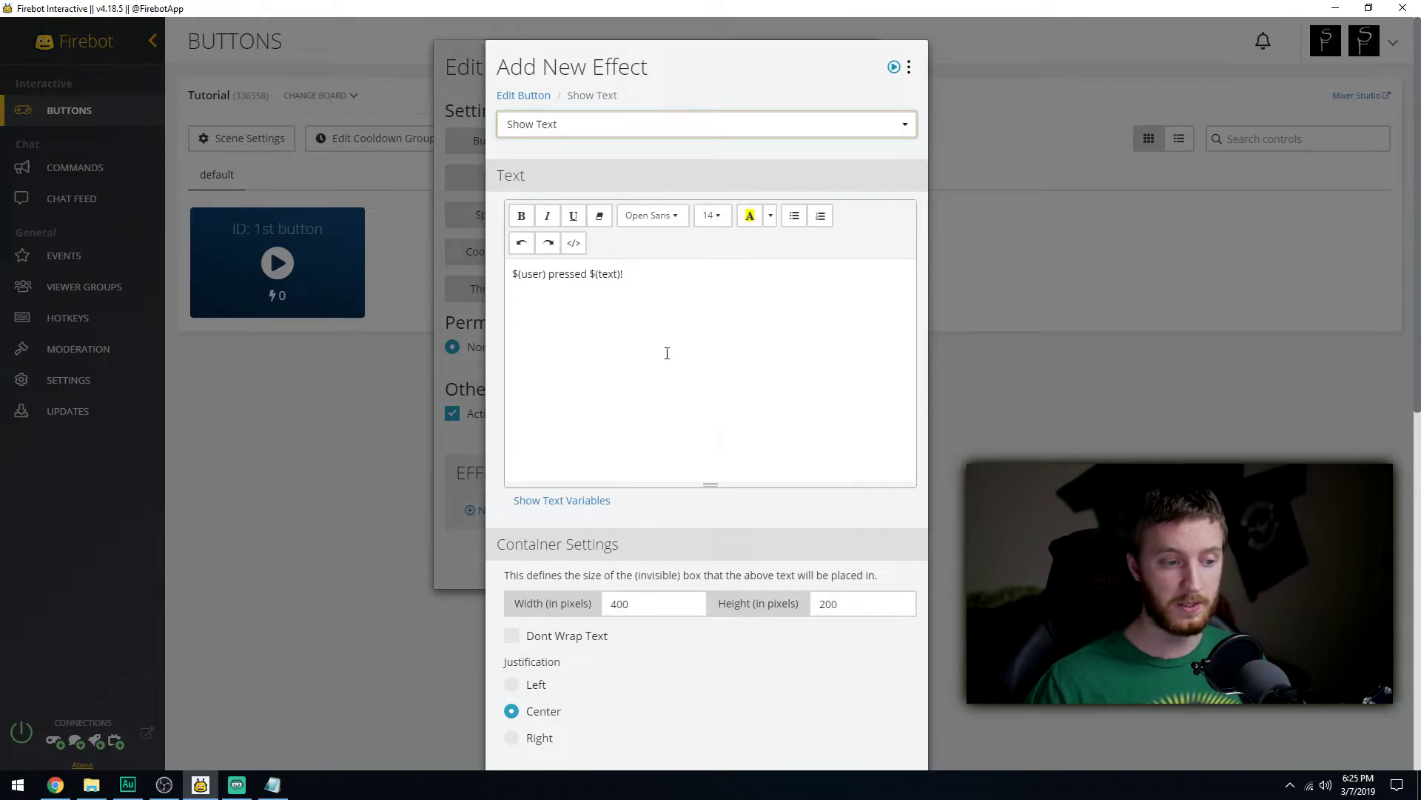
pyautogui.click(596, 127)
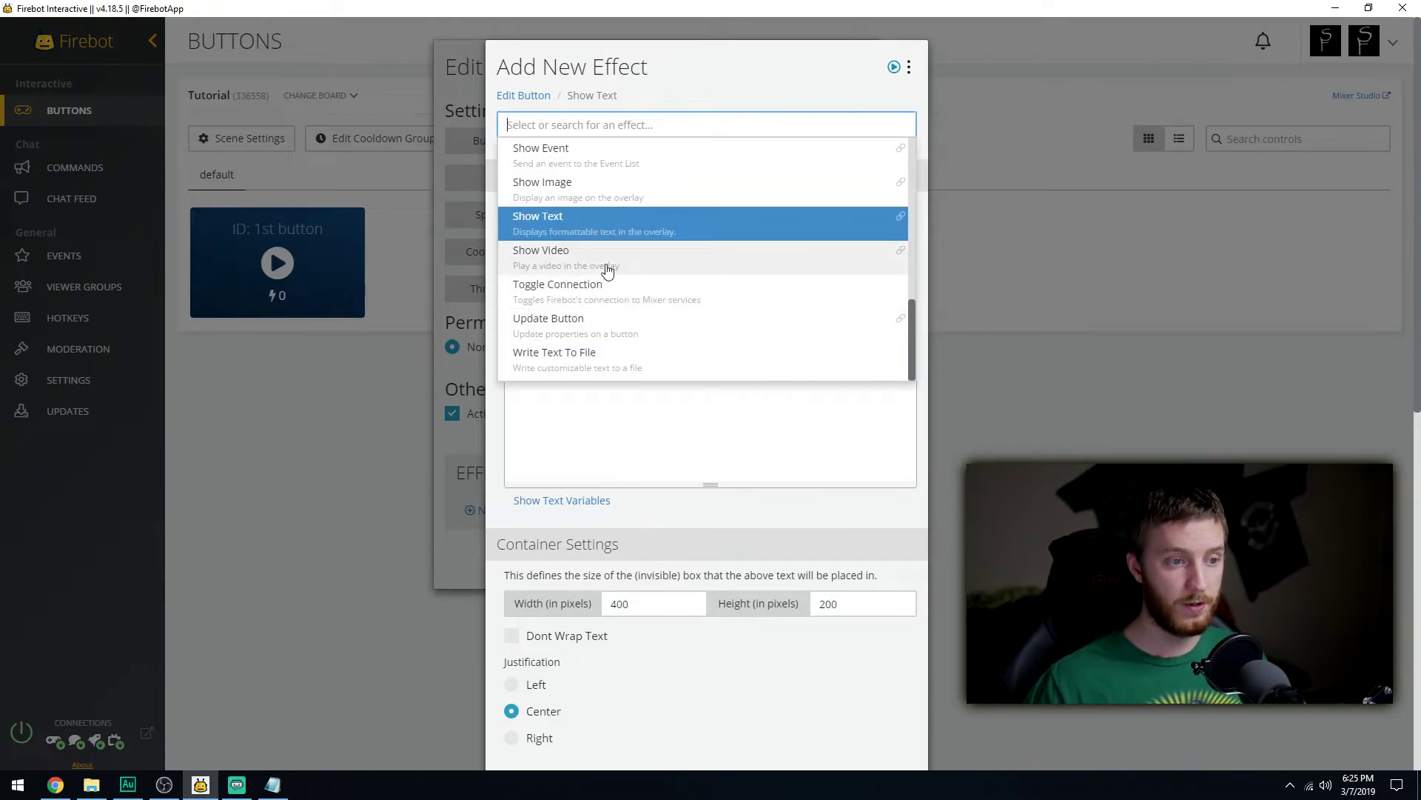
pyautogui.click(608, 270)
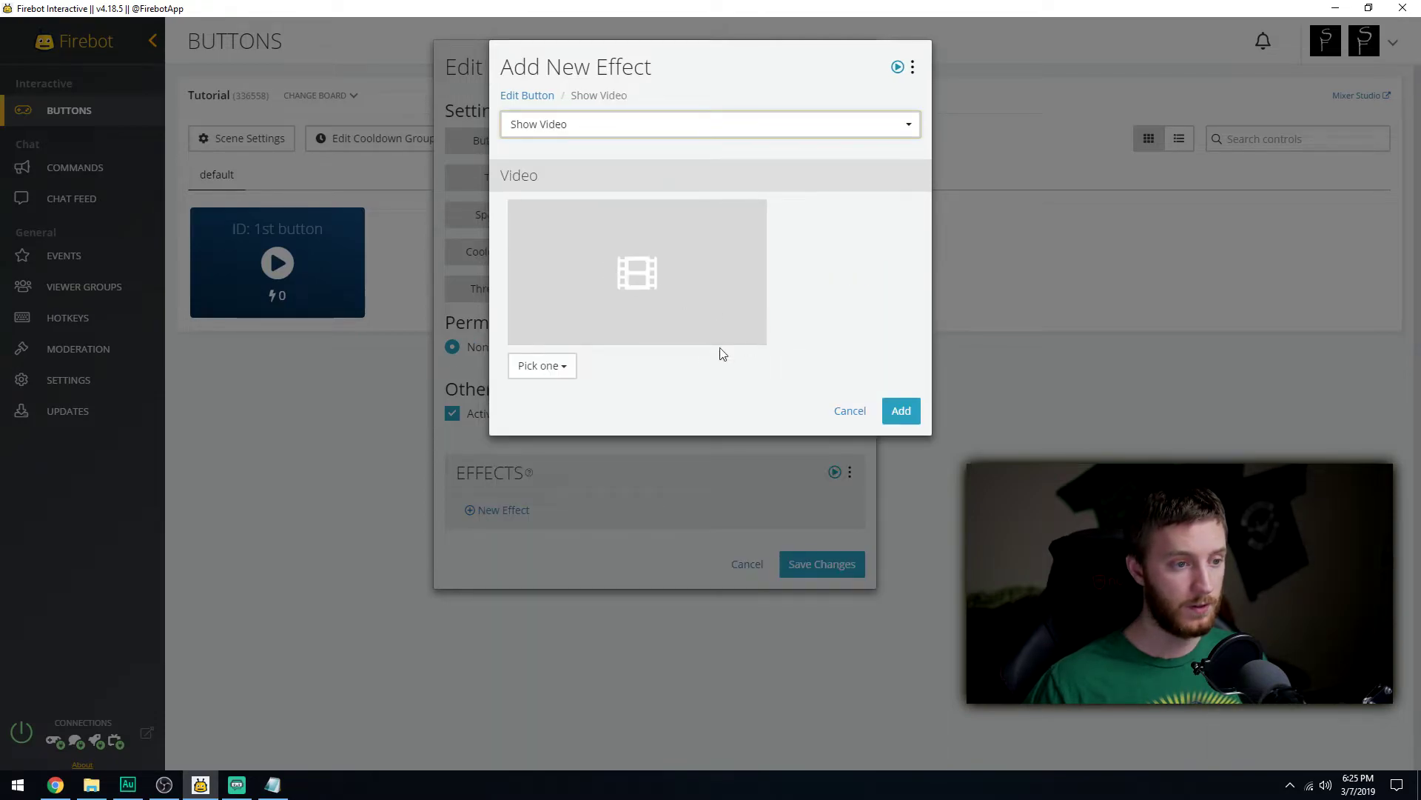
pyautogui.click(564, 369)
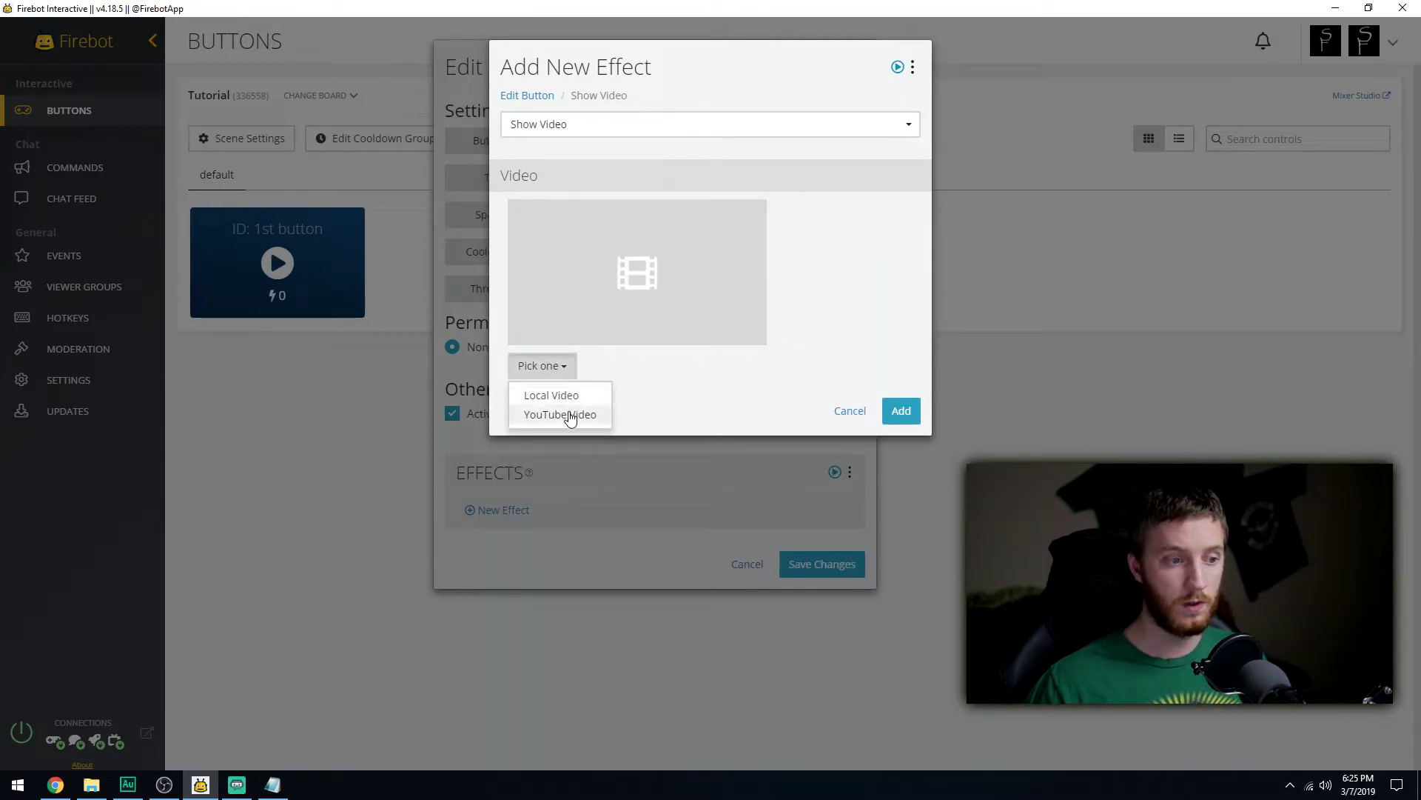
# - Try the Update Button and Write Text To File effect types, highlighting the default text of the latter
pyautogui.click(803, 131)
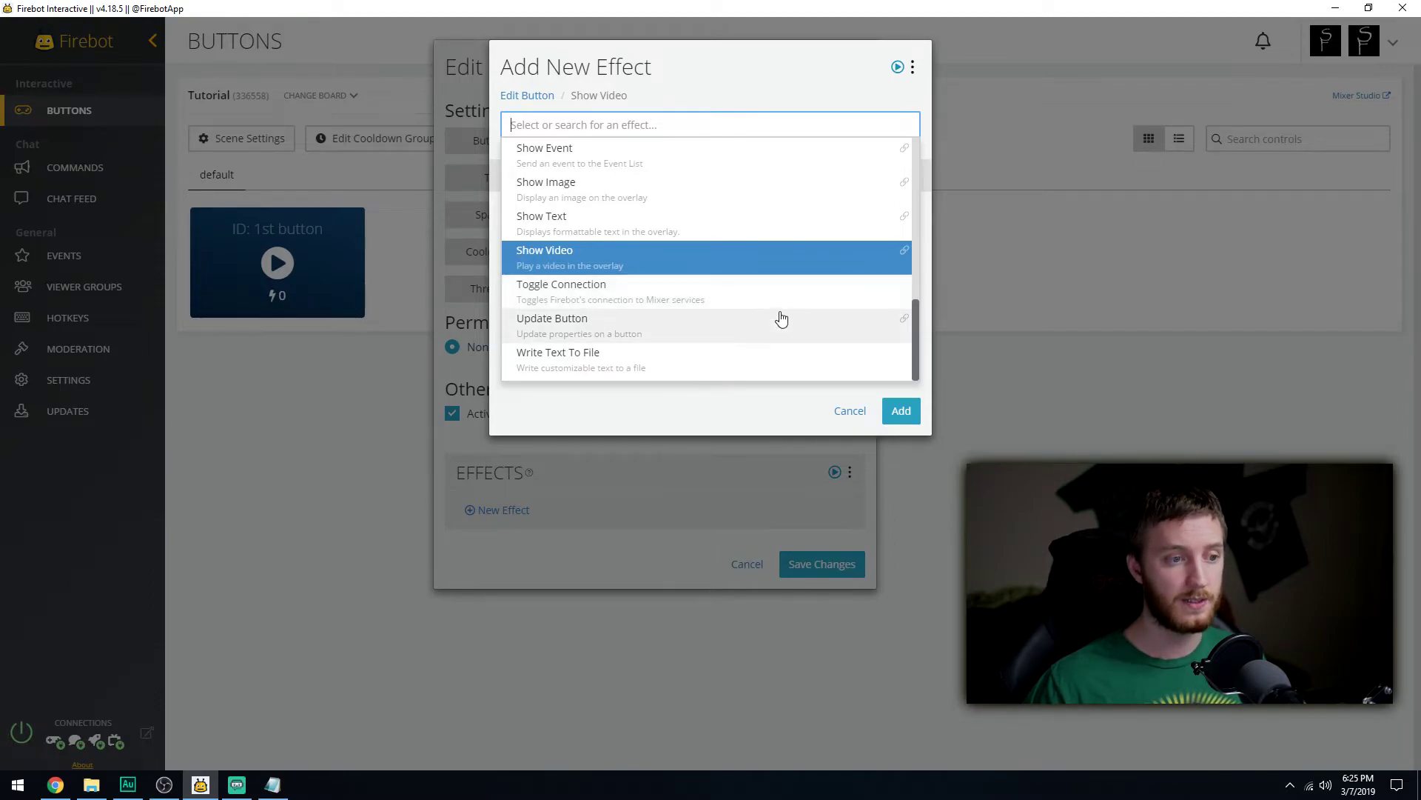
pyautogui.click(682, 331)
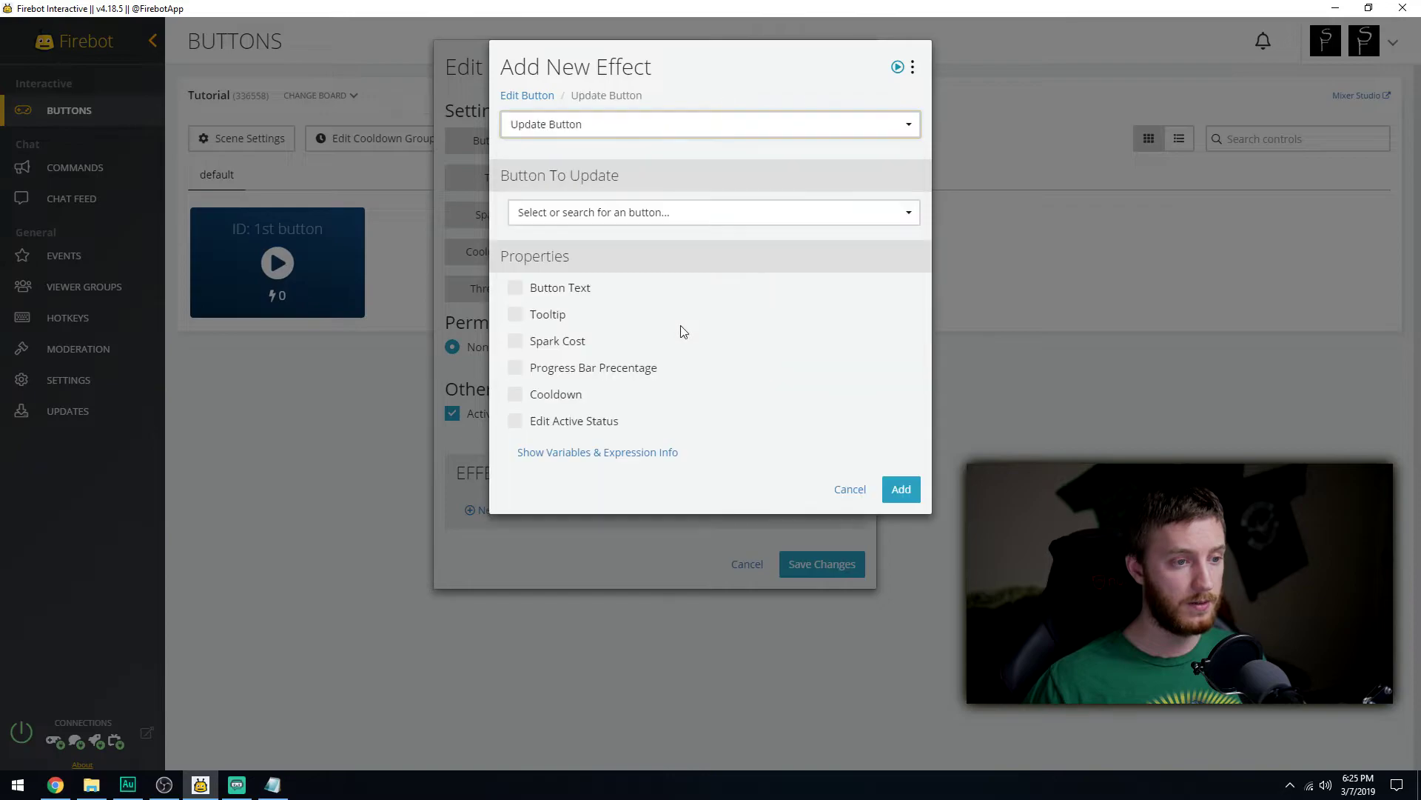
pyautogui.click(651, 124)
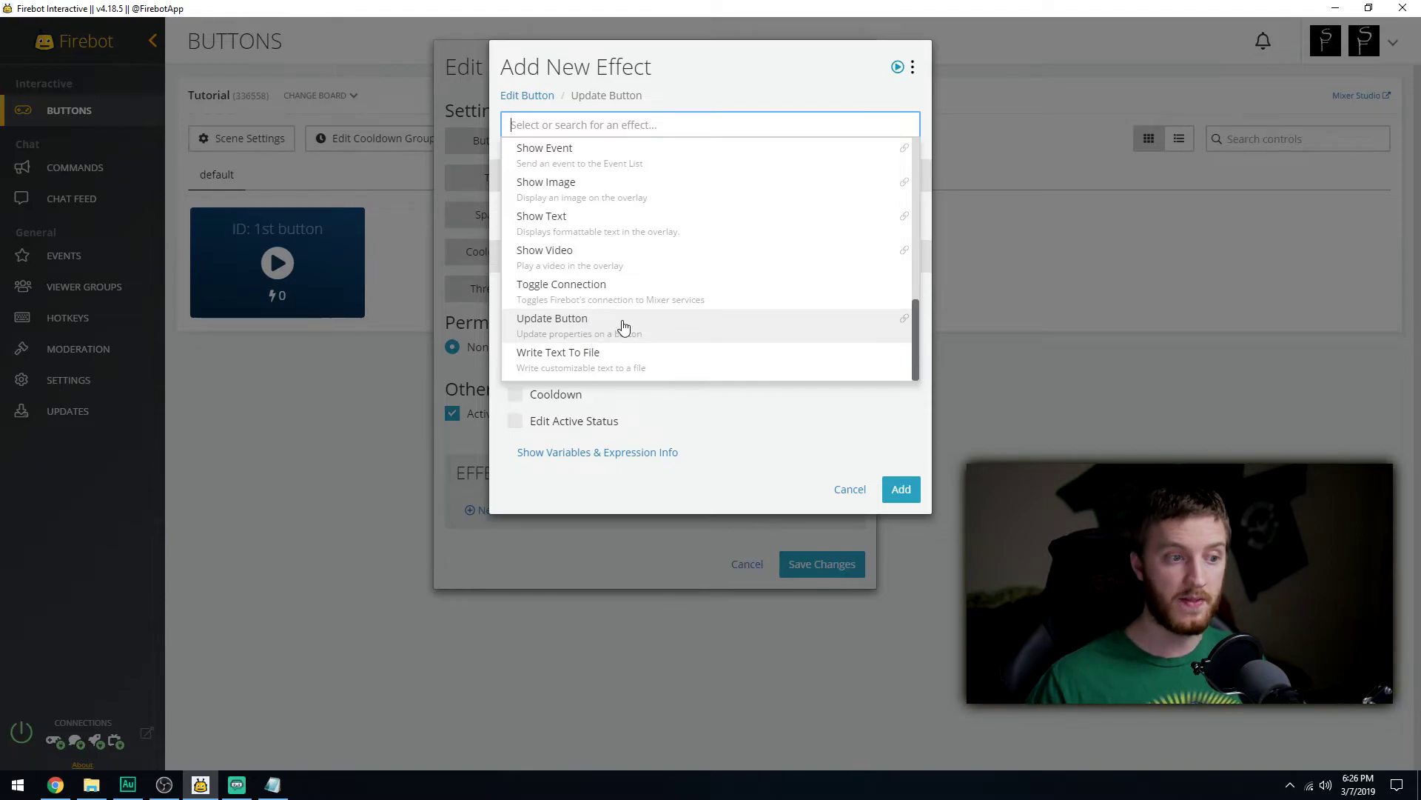
pyautogui.click(666, 363)
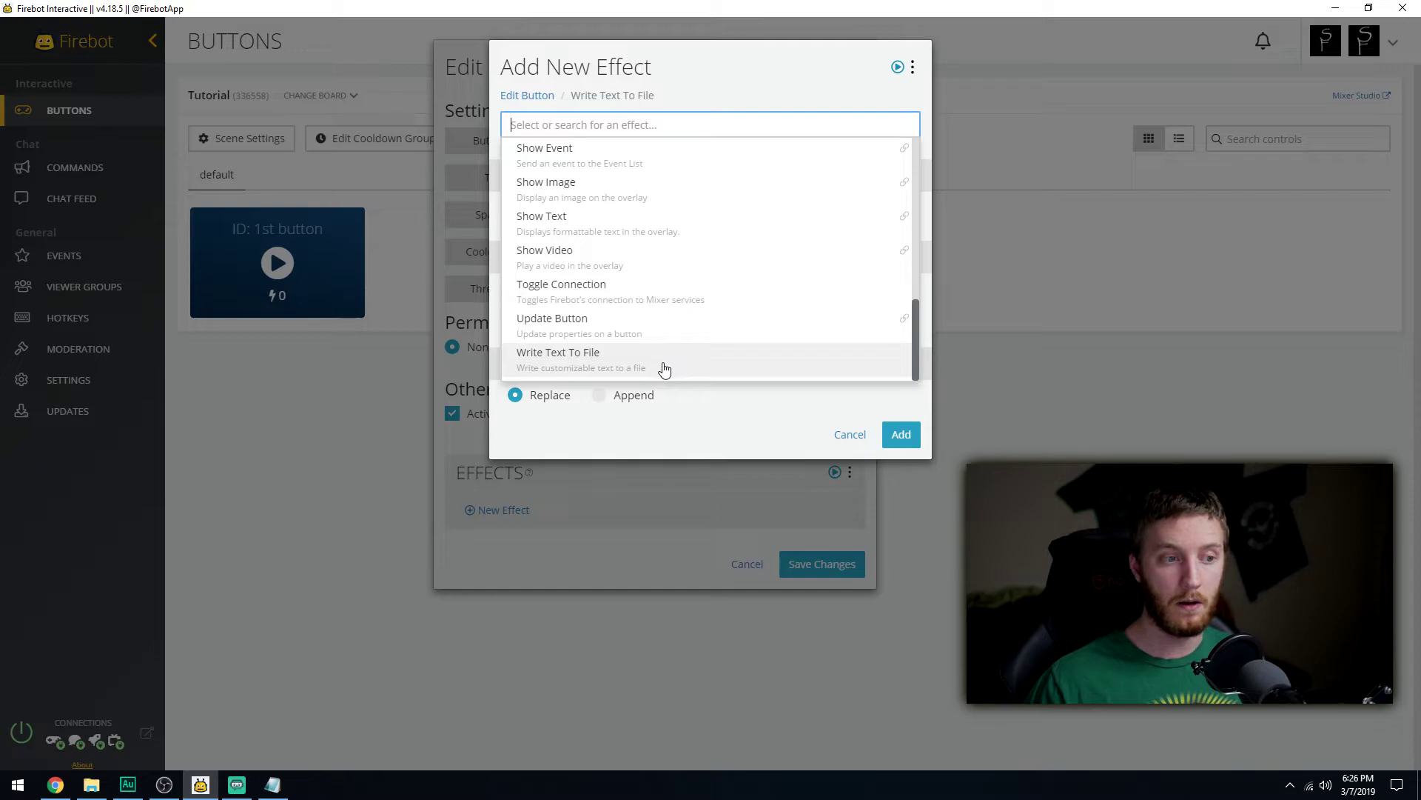
pyautogui.click(665, 368)
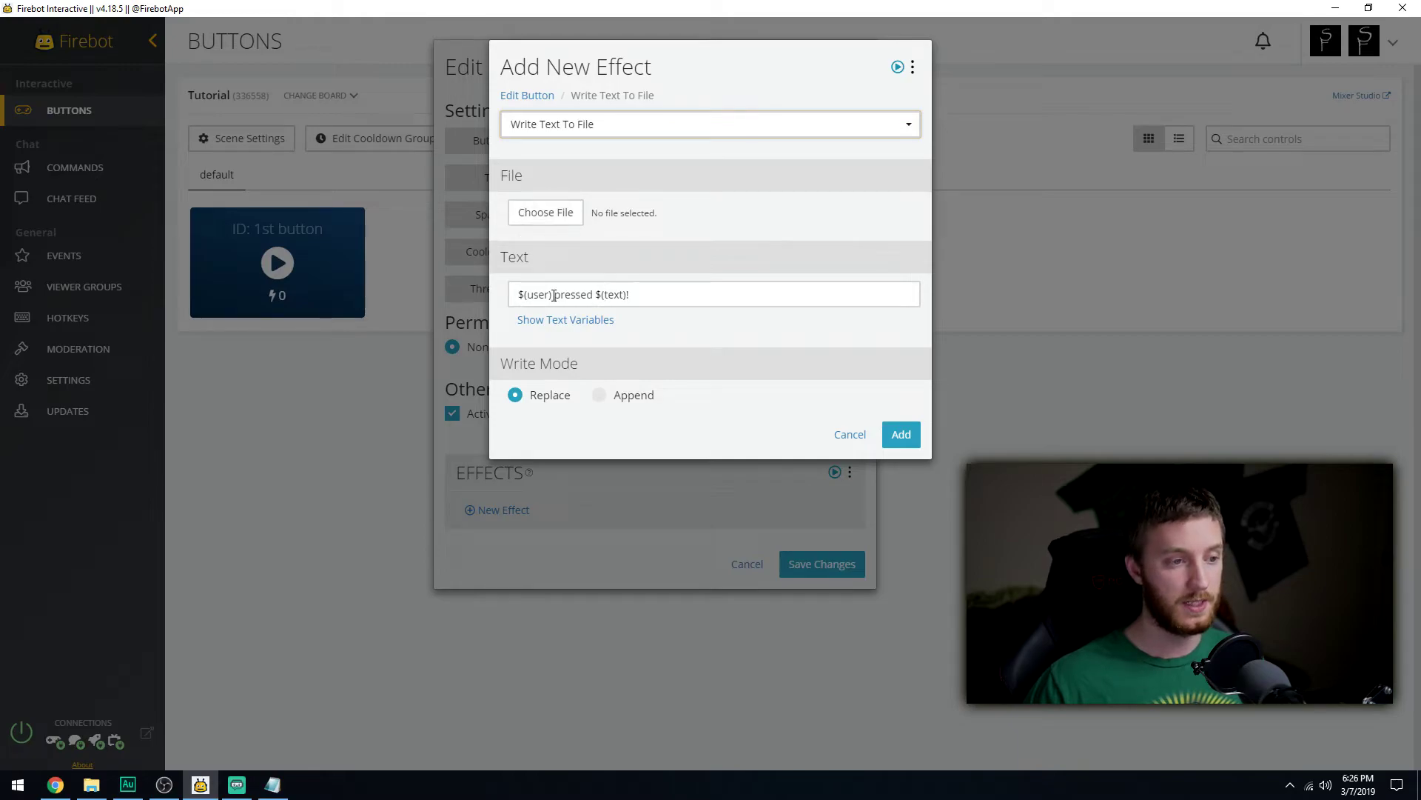
pyautogui.moveTo(663, 295); pyautogui.dragTo(490, 288)
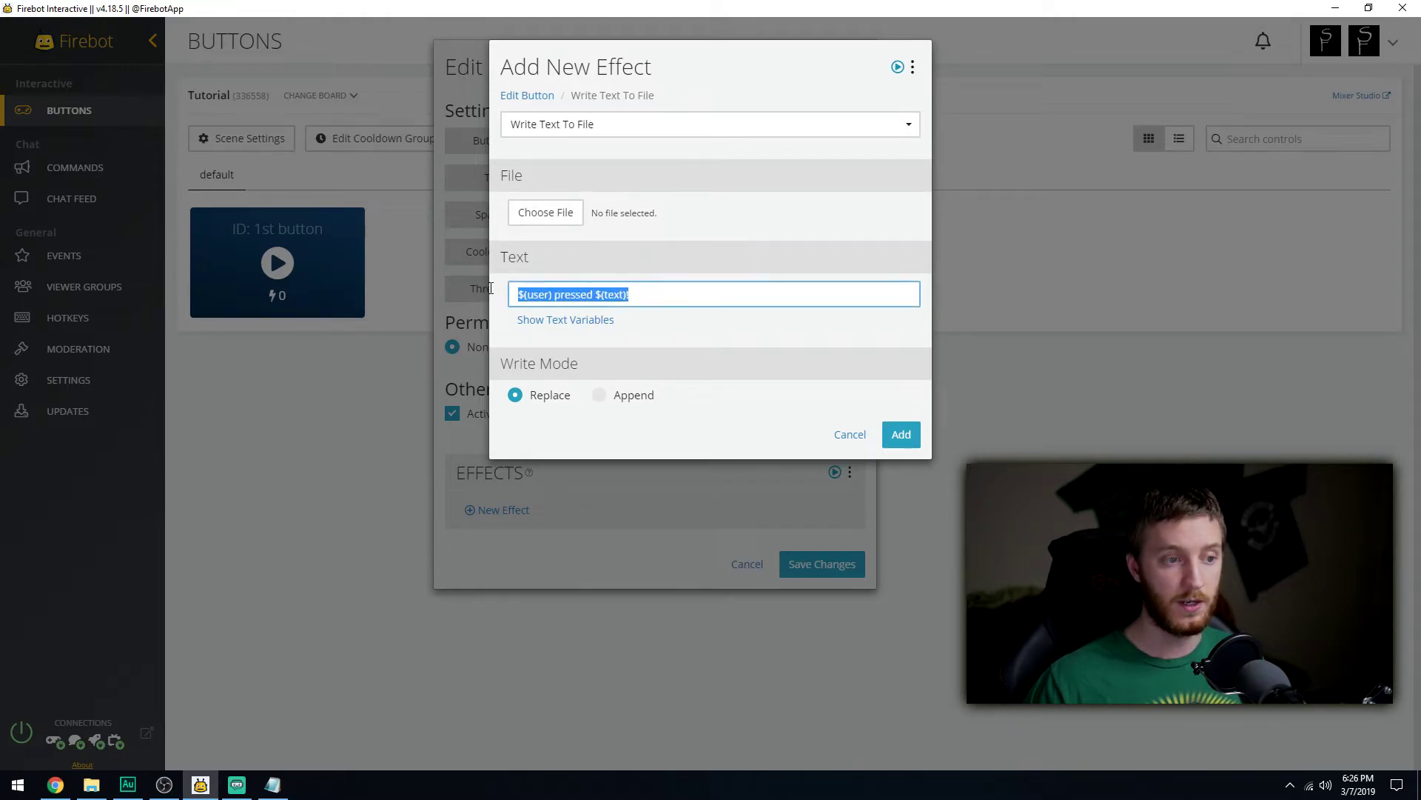
pyautogui.click(694, 288)
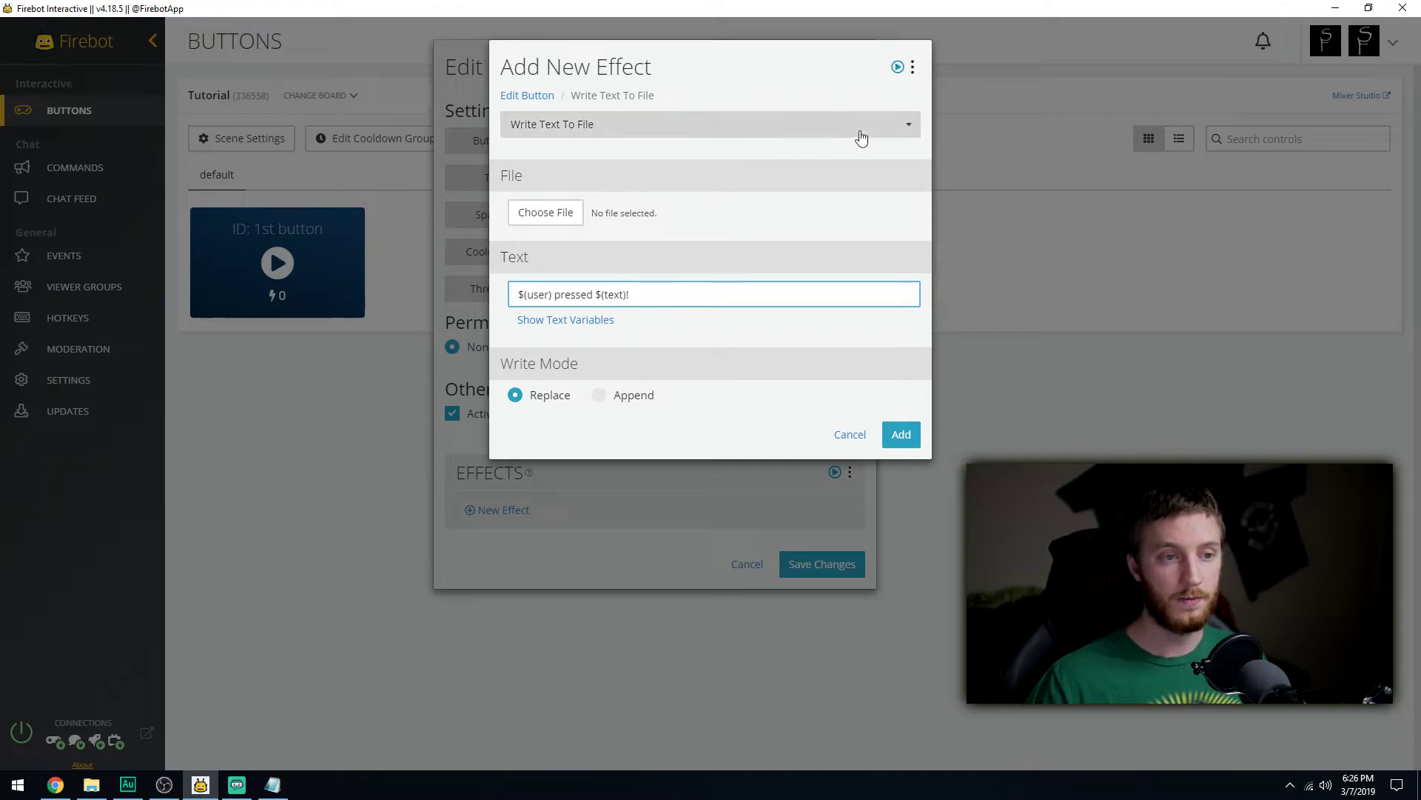
# - Change the new effect's type to Play Sound
pyautogui.click(911, 131)
pyautogui.scroll(10, 675, 335)
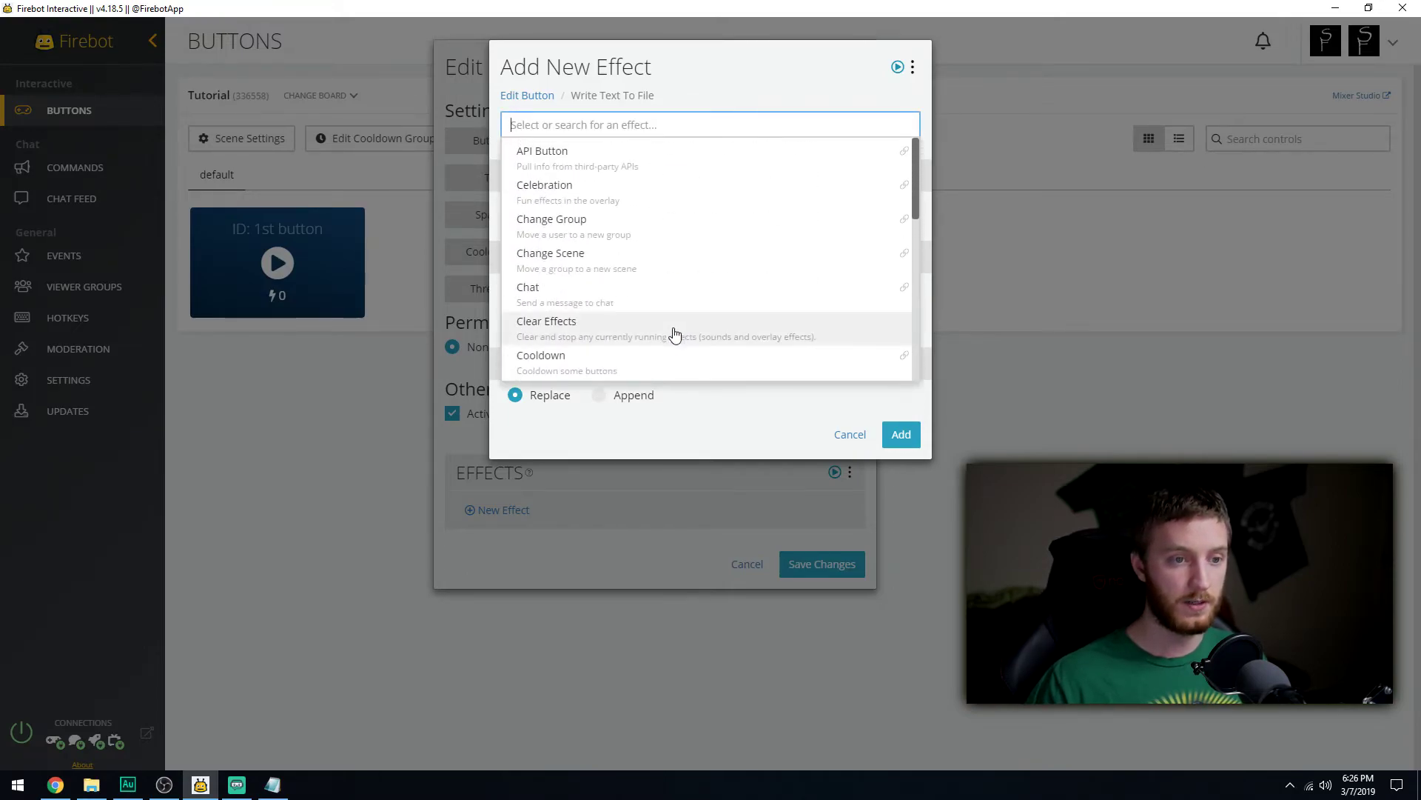
pyautogui.scroll(-4, 733, 296)
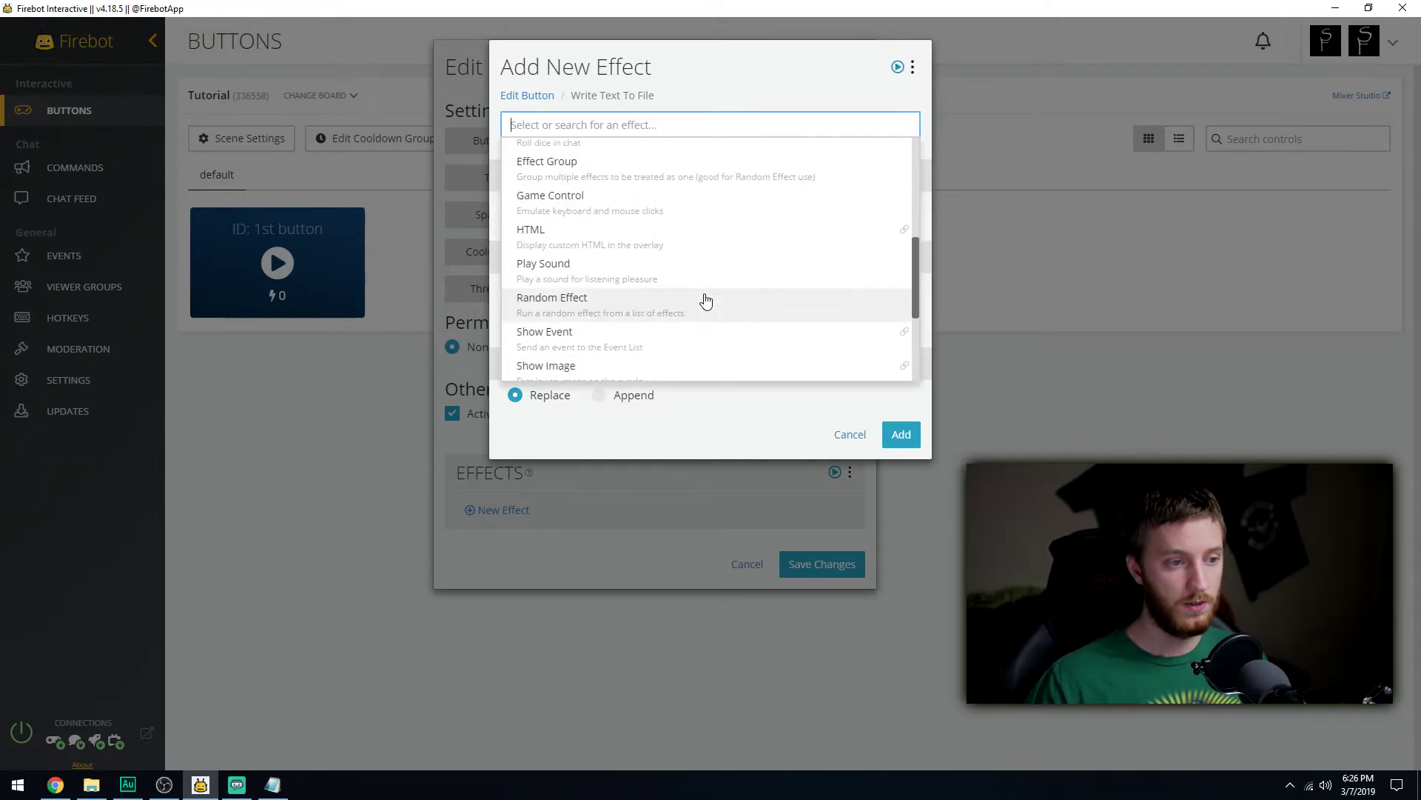
pyautogui.scroll(-2, 699, 300)
pyautogui.click(598, 194)
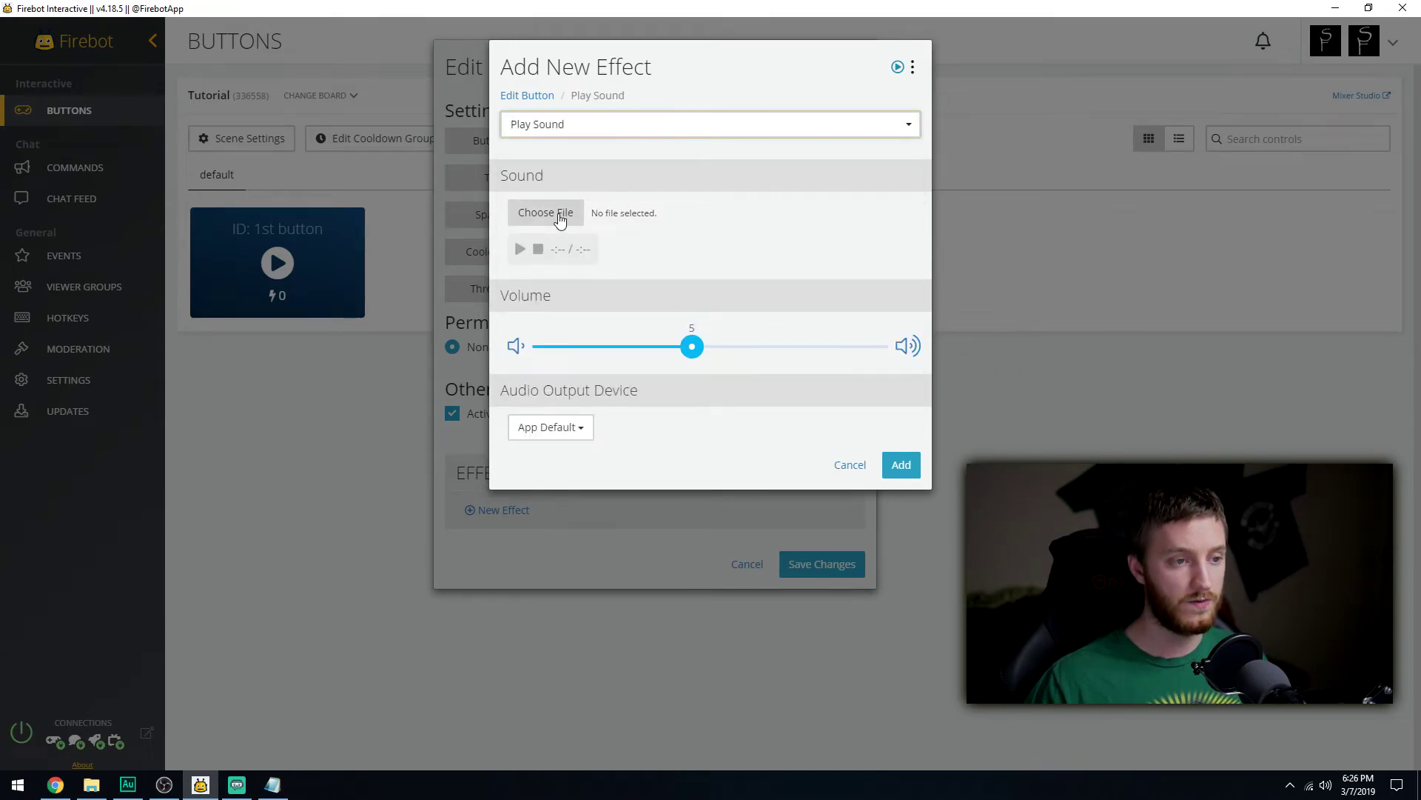
# - Choose the Air Horn Single file from the Sounds folder for the effect and preview it
pyautogui.click(560, 220)
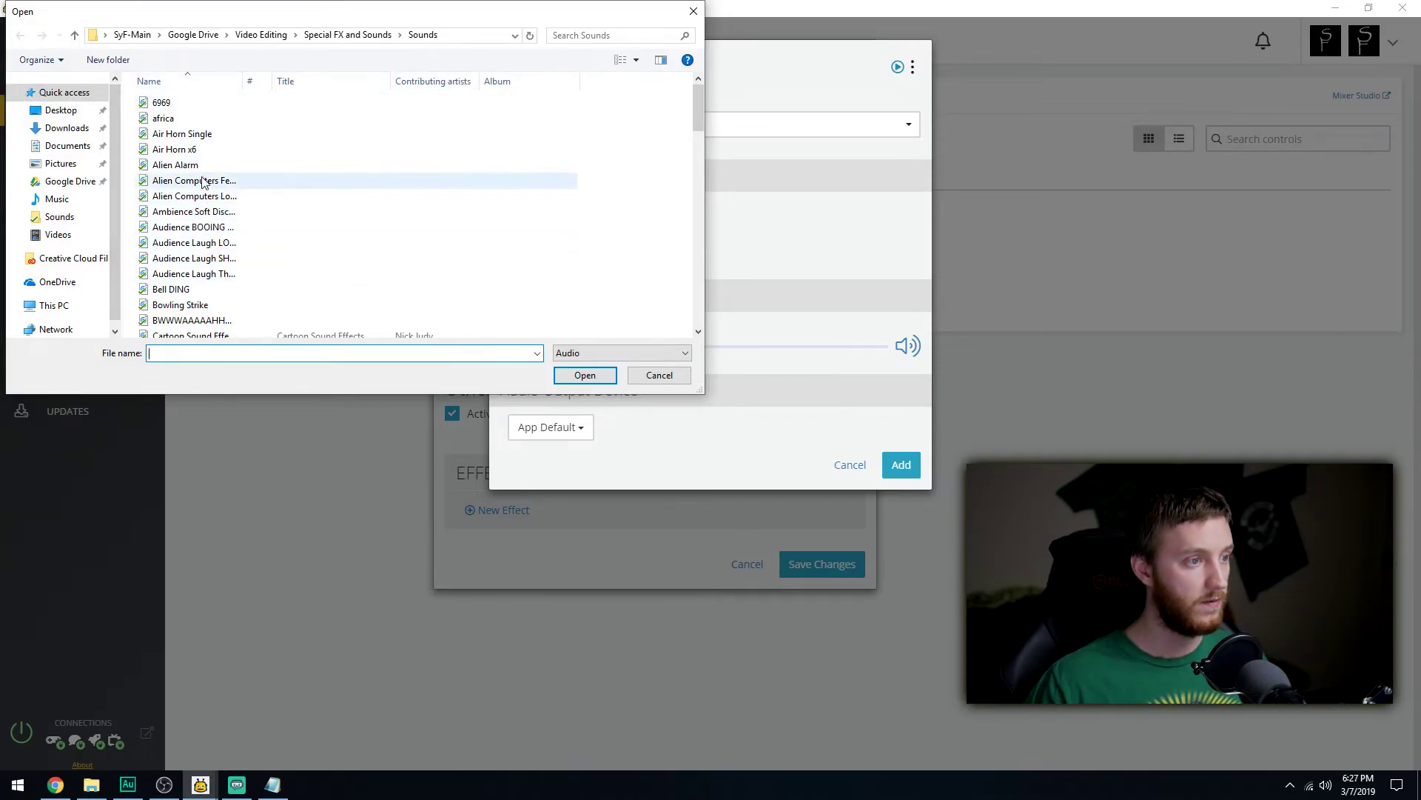
pyautogui.doubleClick(189, 135)
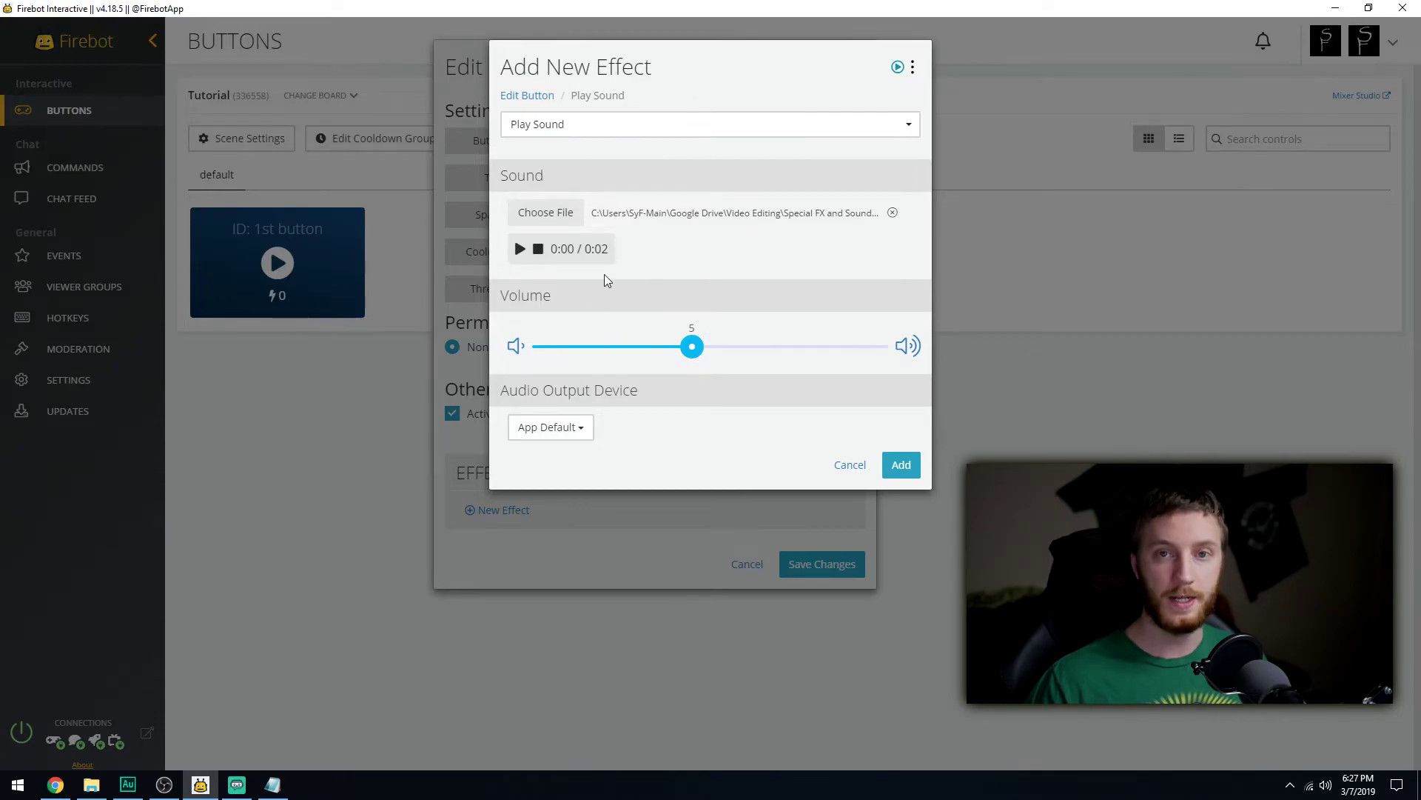
pyautogui.click(521, 251)
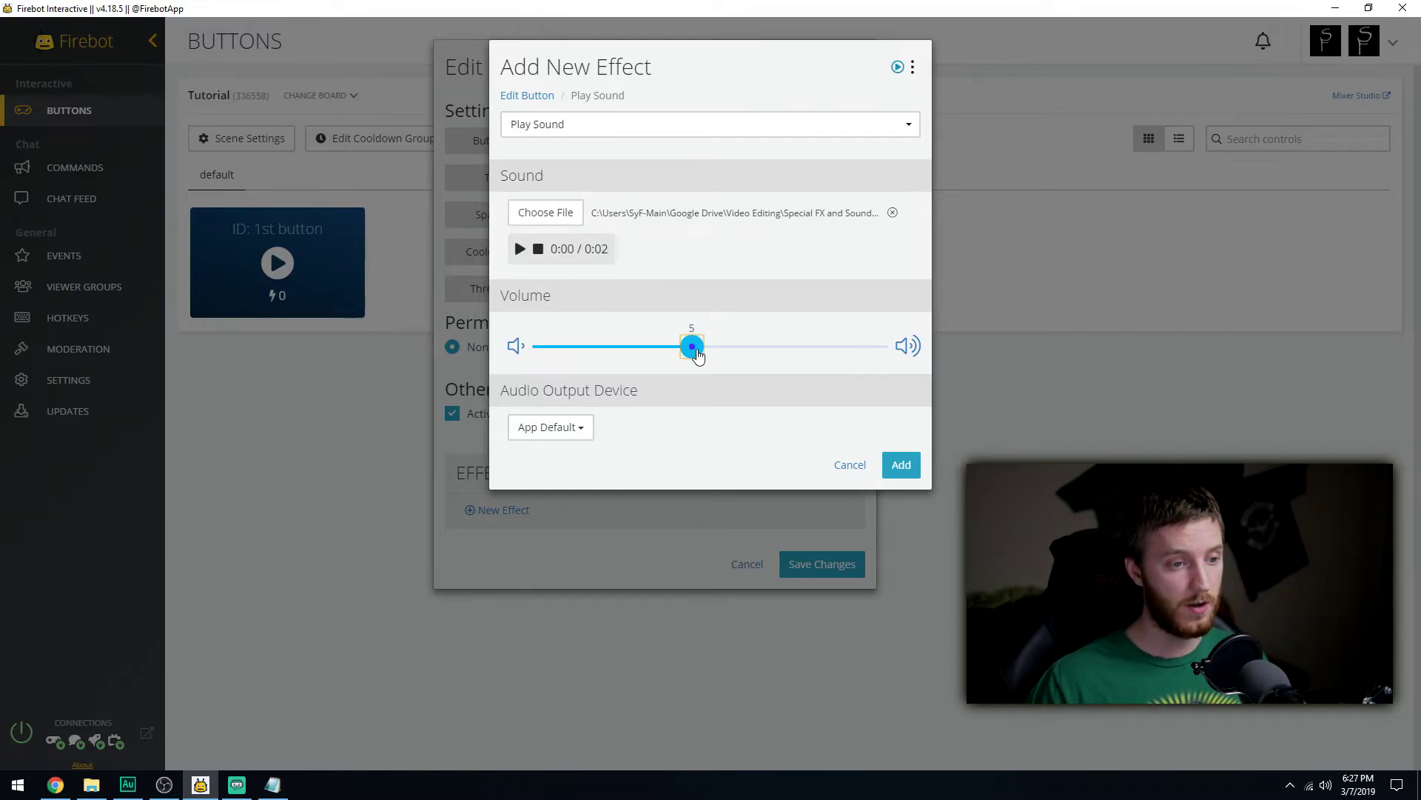
# - Set the sound's volume to 1, add the effect to the button and save the button's changes
pyautogui.moveTo(697, 354); pyautogui.dragTo(541, 327)
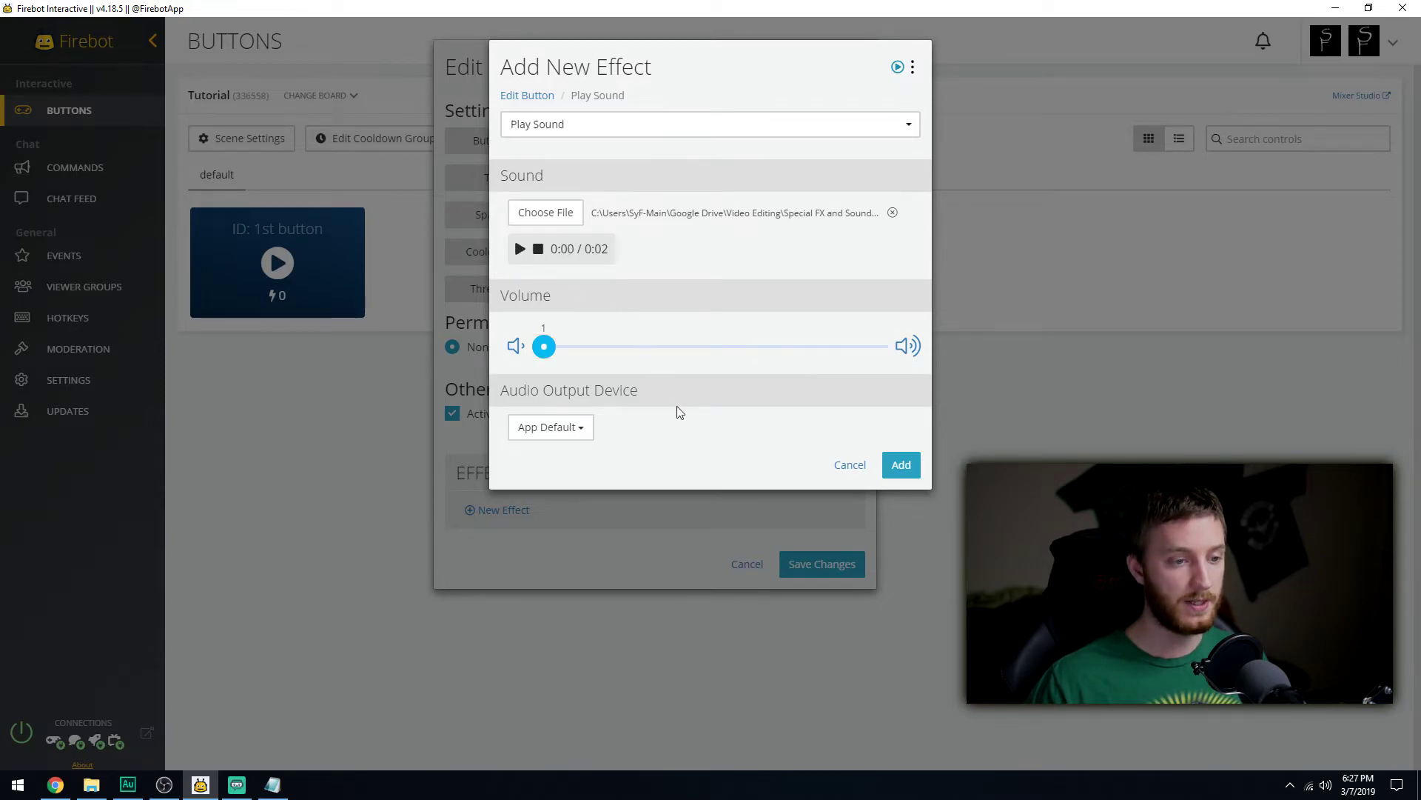
pyautogui.click(904, 465)
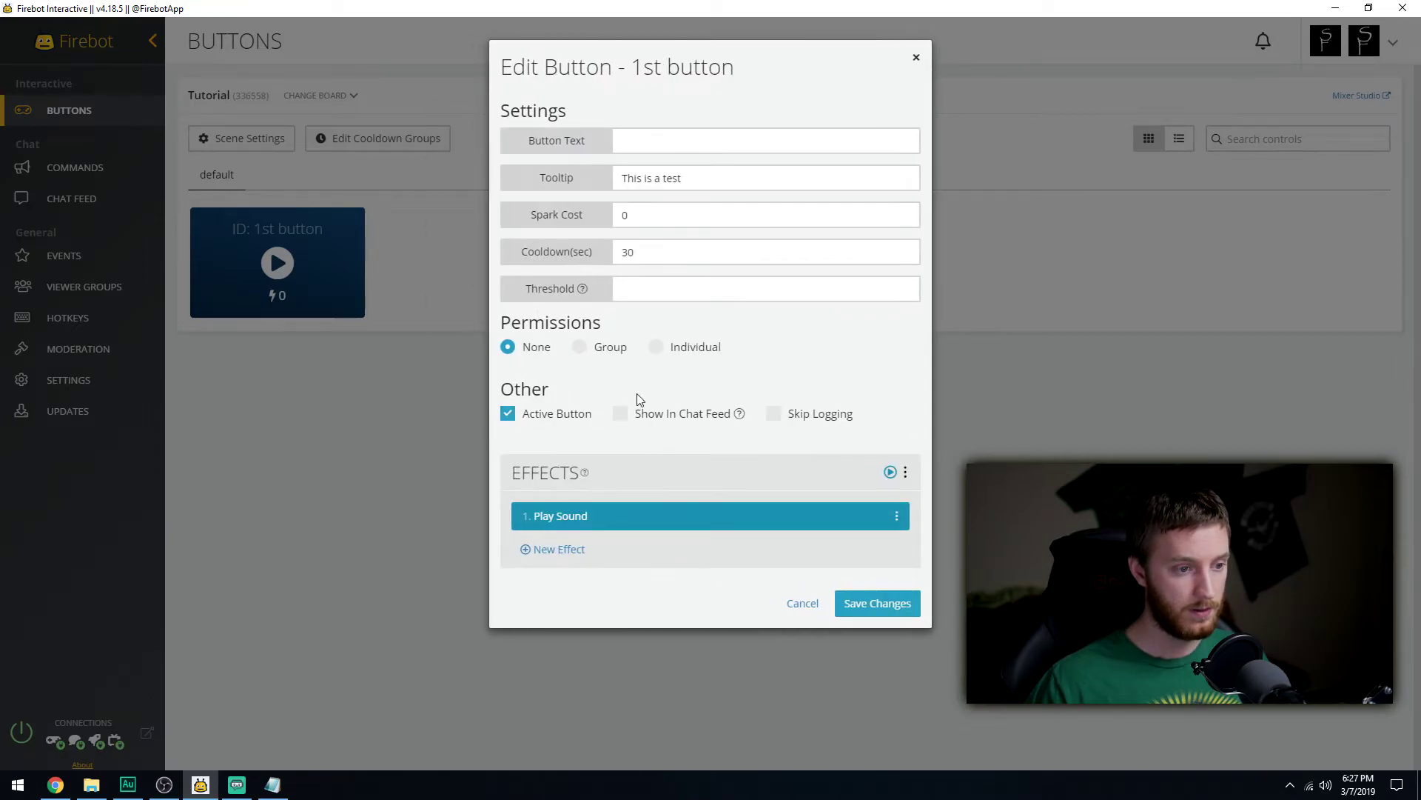
pyautogui.click(883, 604)
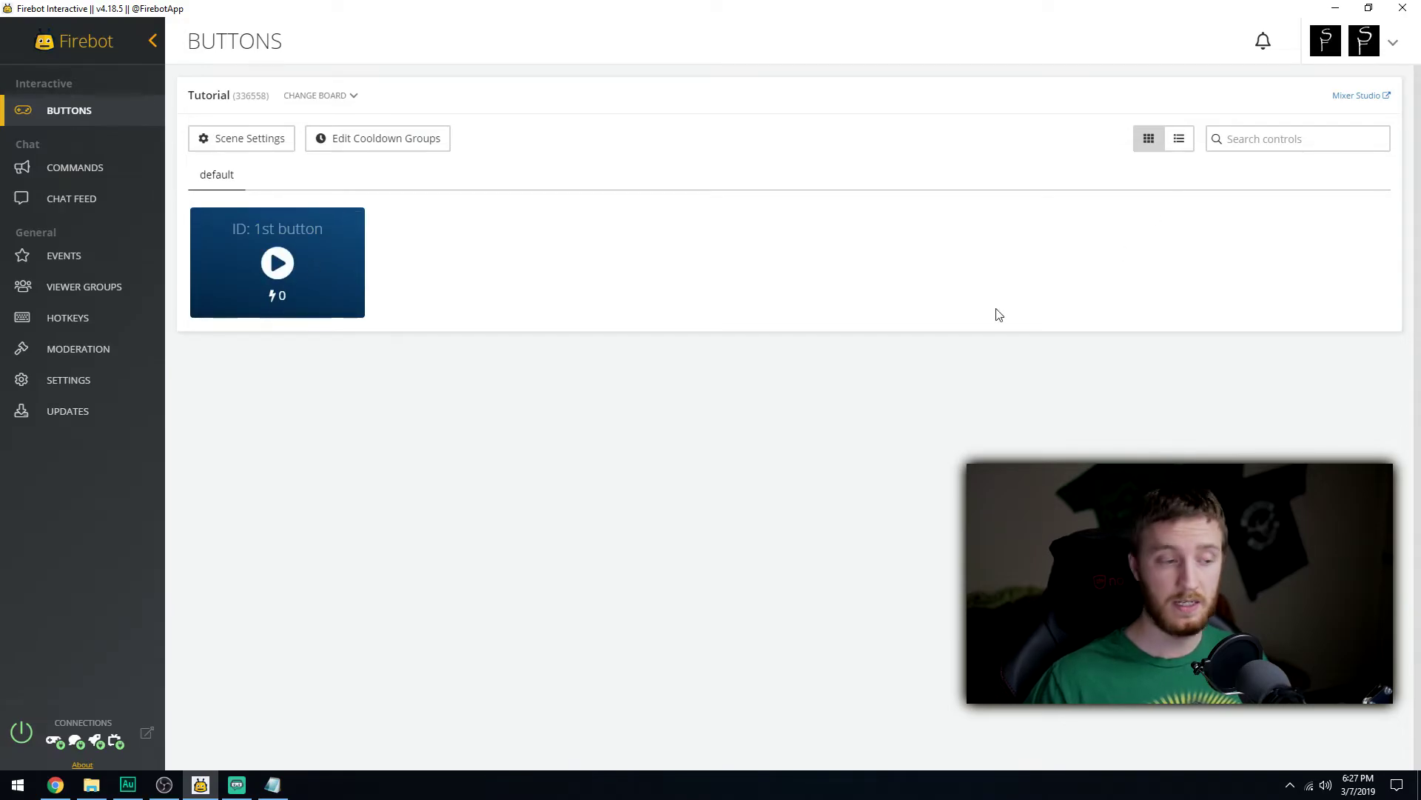
# - Restore Firebot to a smaller window and switch to the Mixer channel page in Chrome
pyautogui.click(1369, 8)
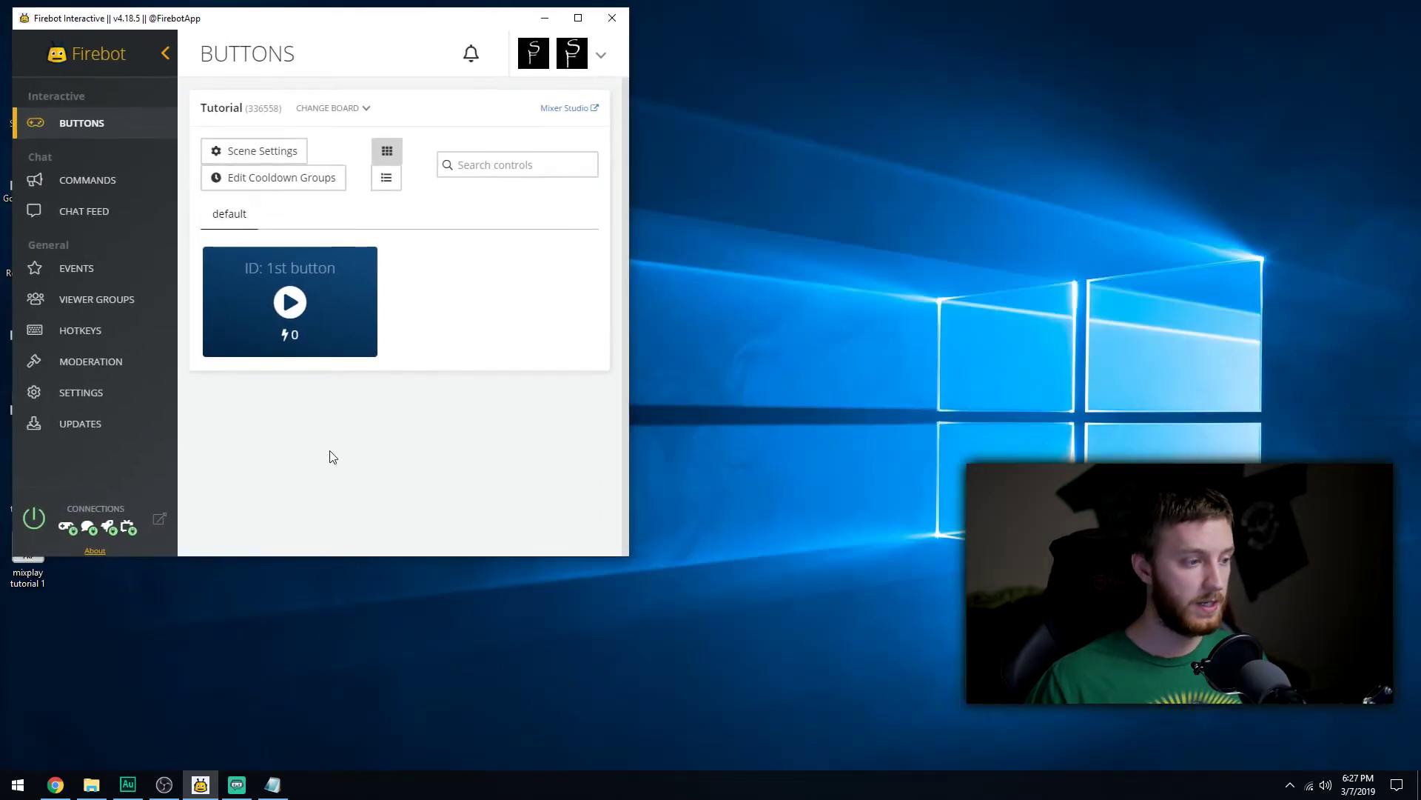
pyautogui.click(56, 785)
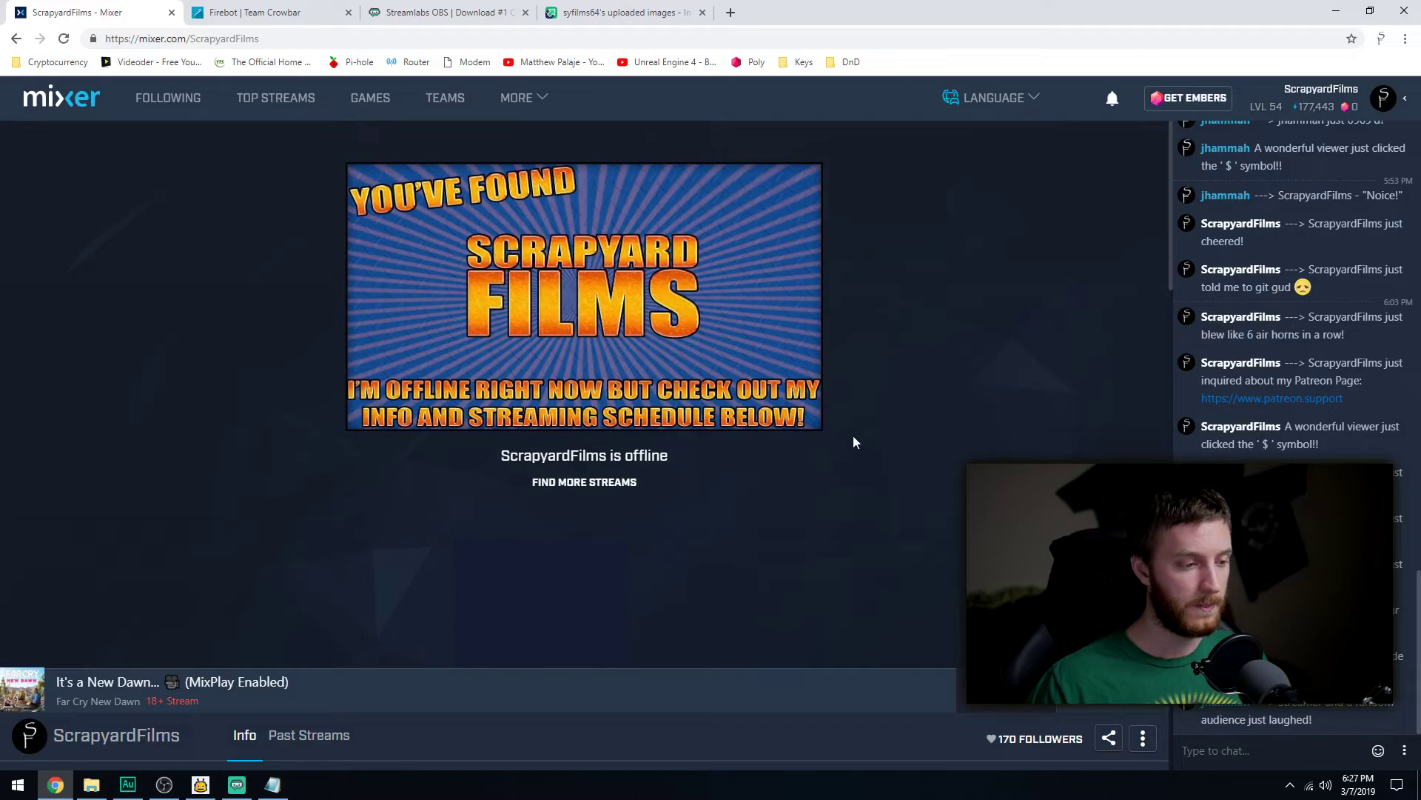
pyautogui.click(548, 596)
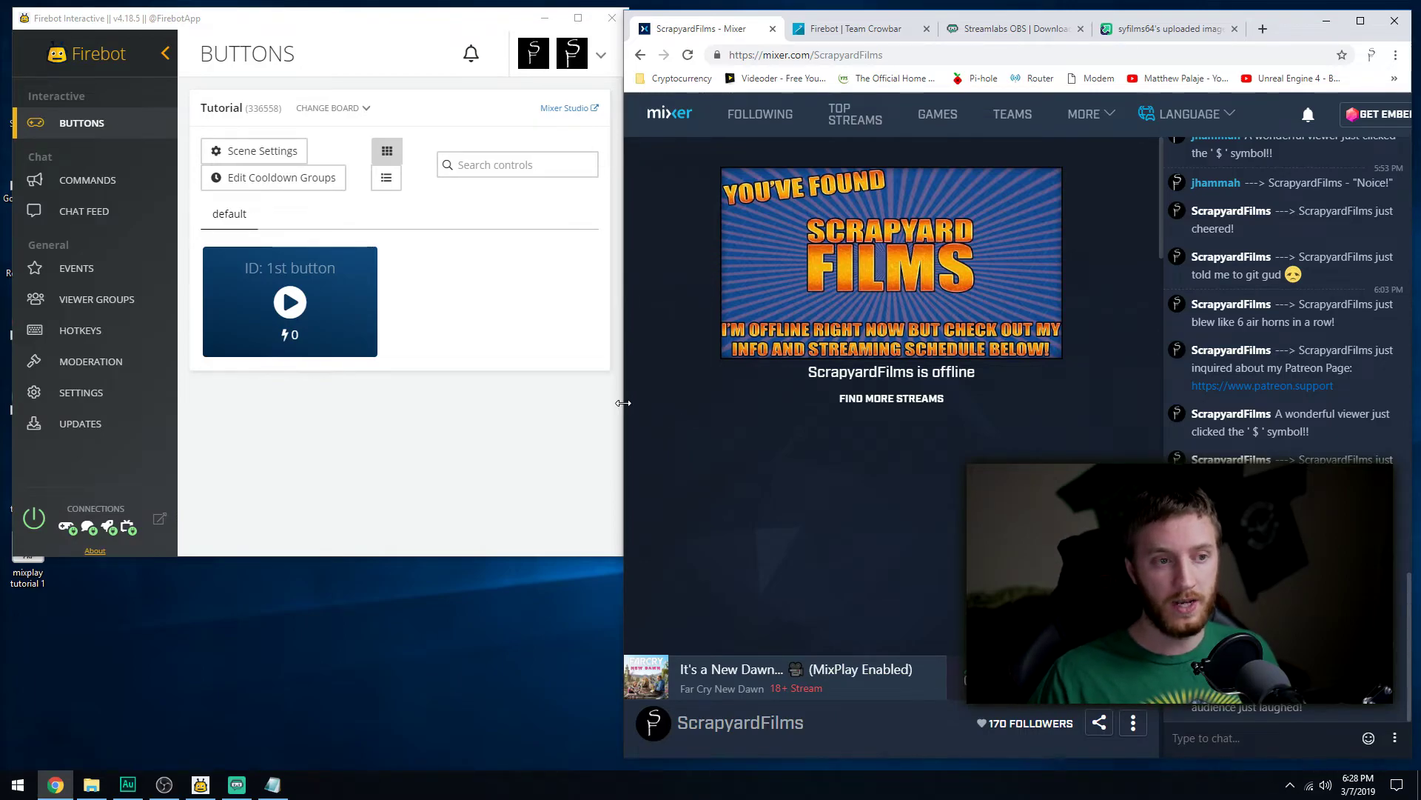
# - Resize the Chrome window so the Mixer page's MixPlay button shows beside Firebot, and bring Firebot to the front
pyautogui.moveTo(623, 403); pyautogui.dragTo(837, 380)
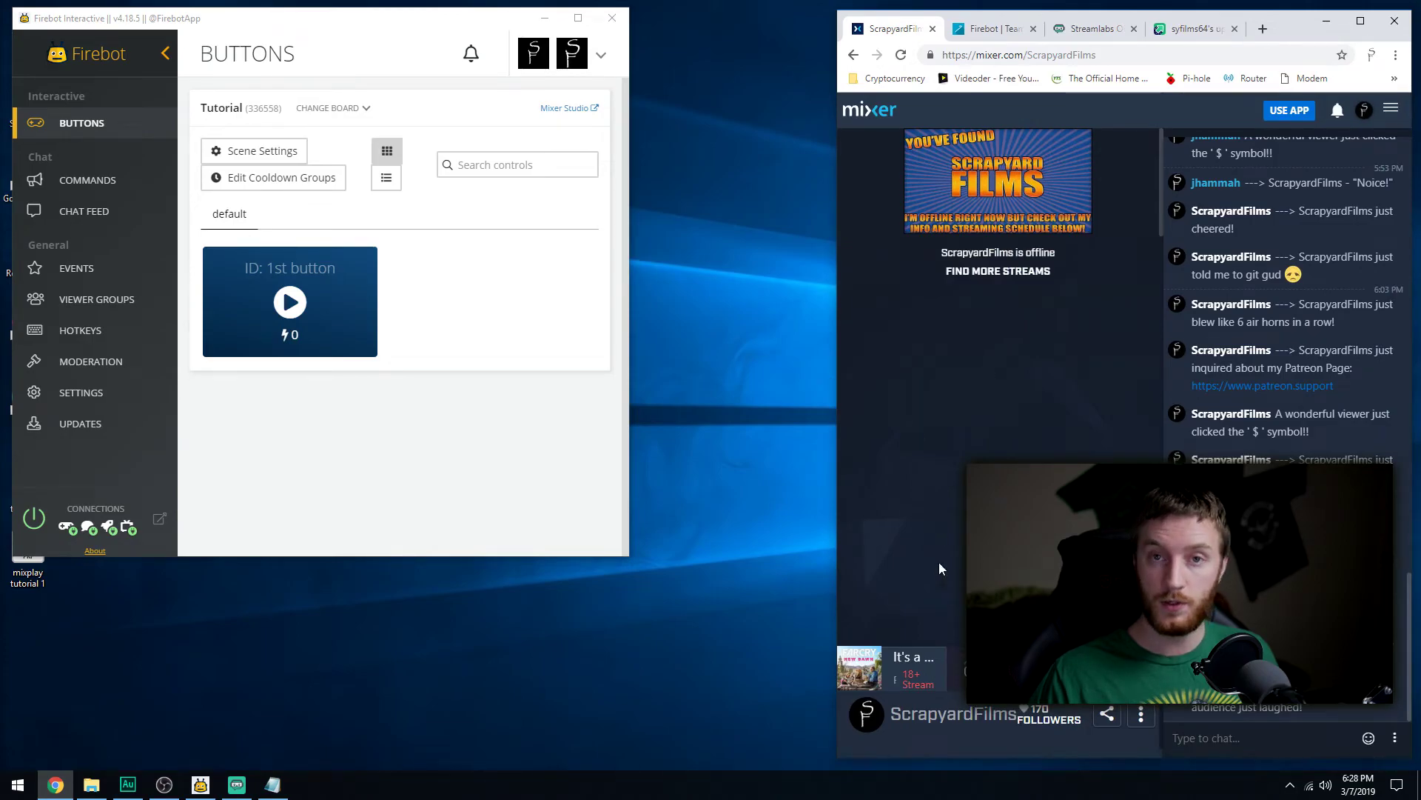
pyautogui.moveTo(837, 436); pyautogui.dragTo(340, 391)
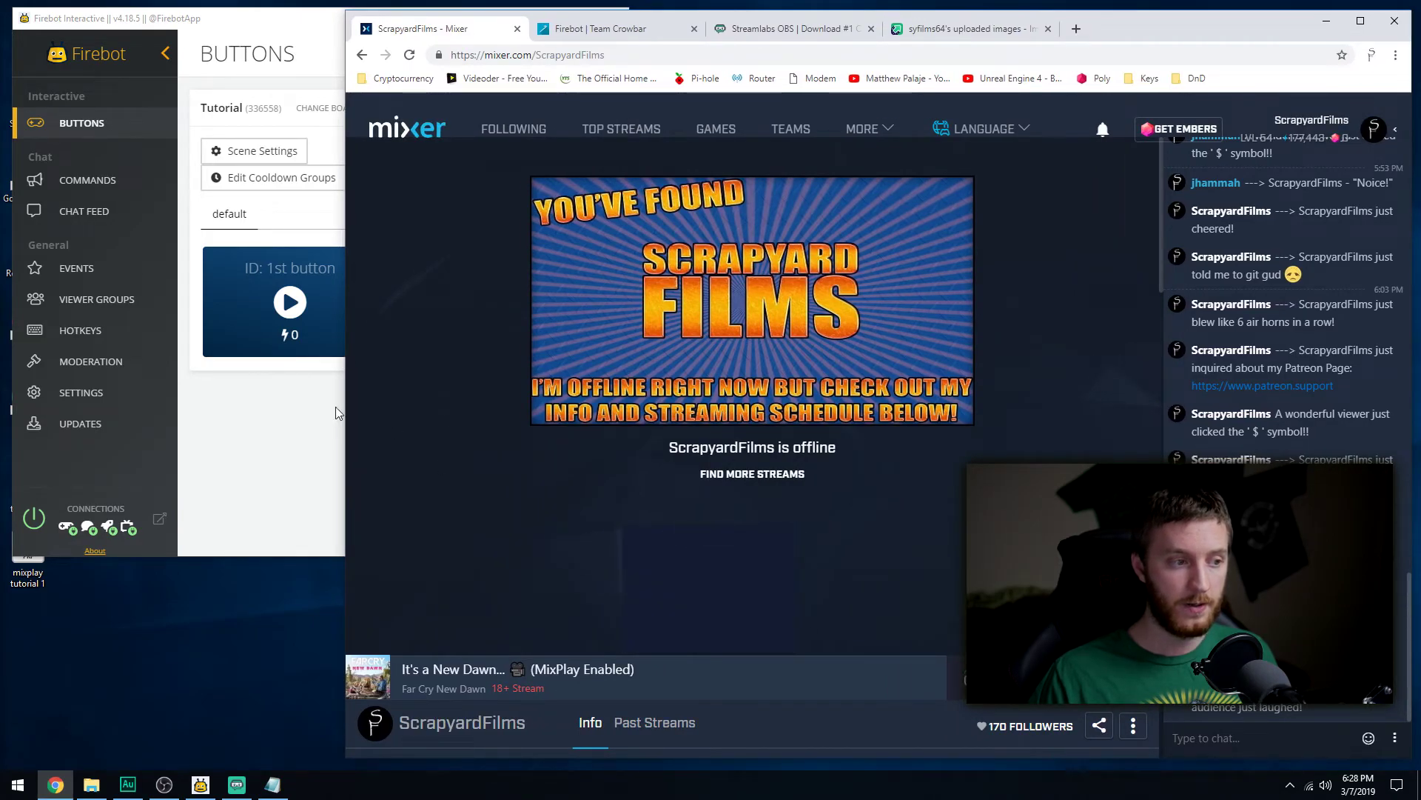
pyautogui.moveTo(340, 407); pyautogui.dragTo(476, 407)
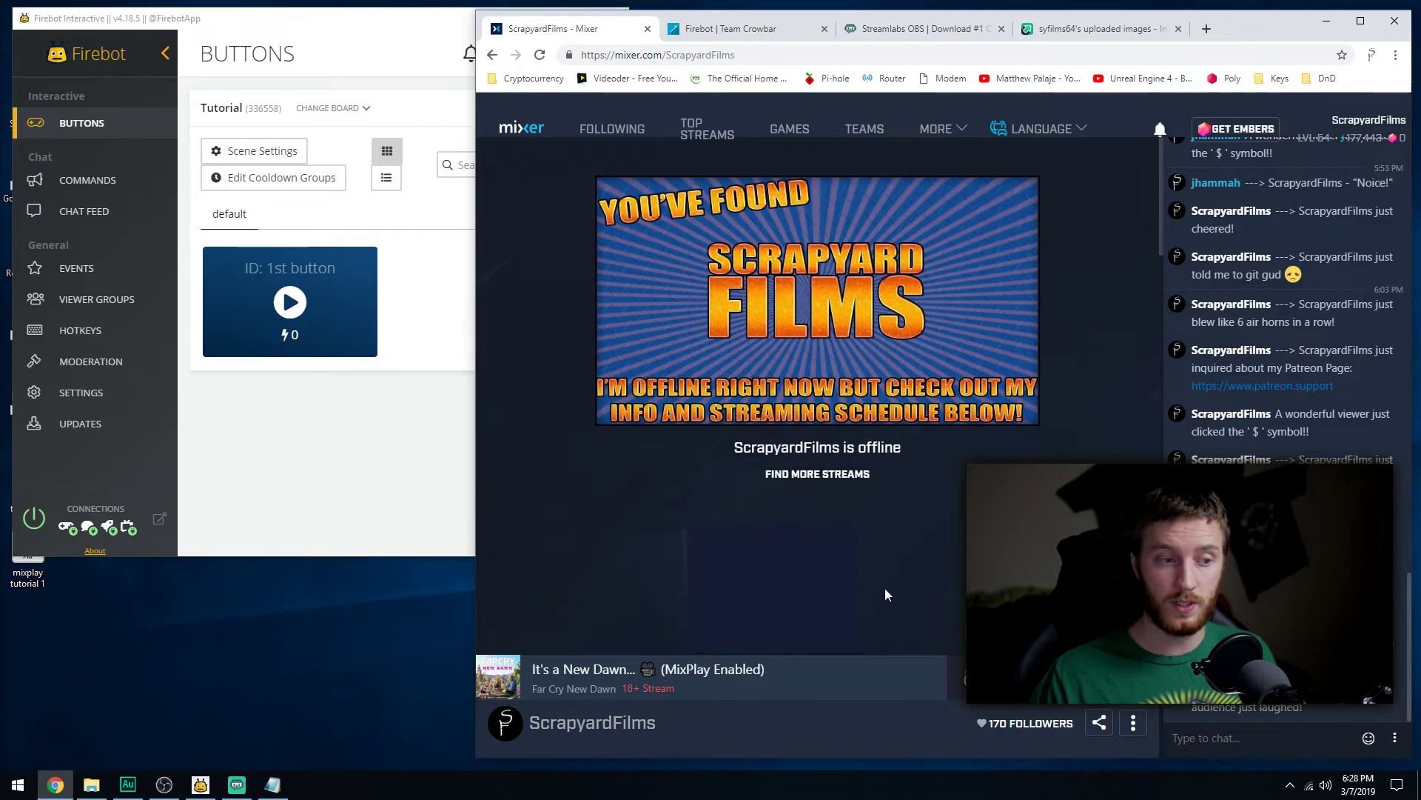
pyautogui.moveTo(475, 414)
pyautogui.mouseDown()
pyautogui.moveTo(634, 397)
pyautogui.moveTo(475, 388)
pyautogui.mouseUp()
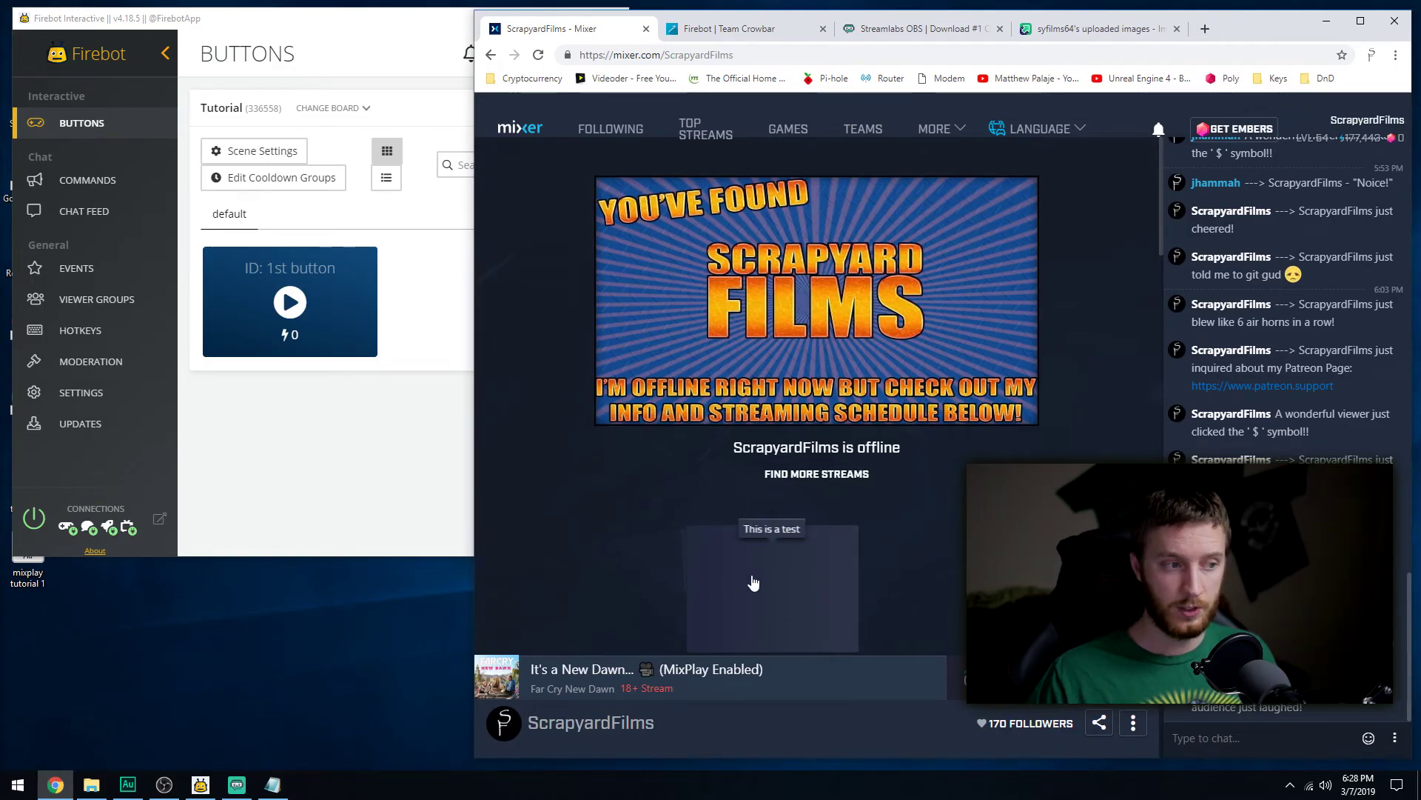
pyautogui.click(353, 408)
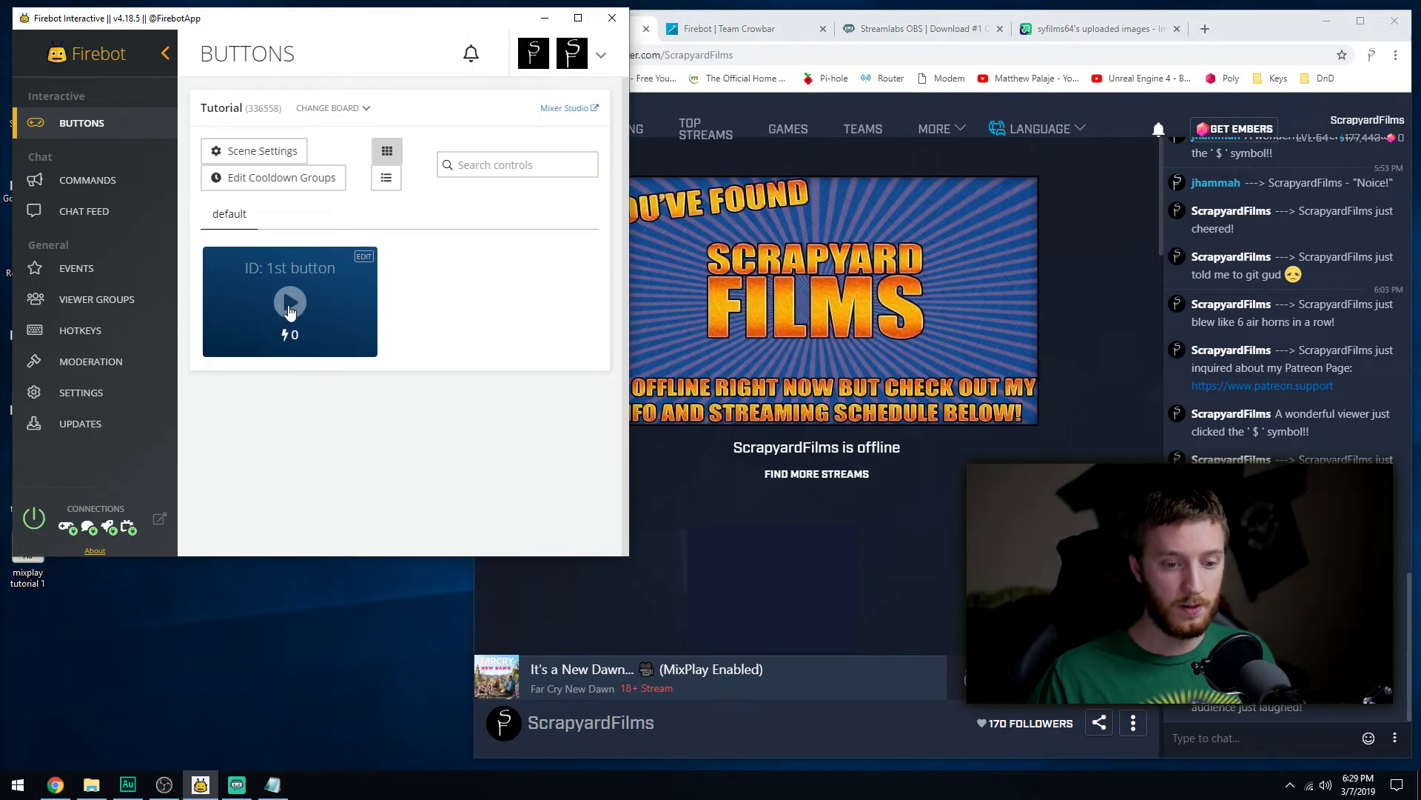